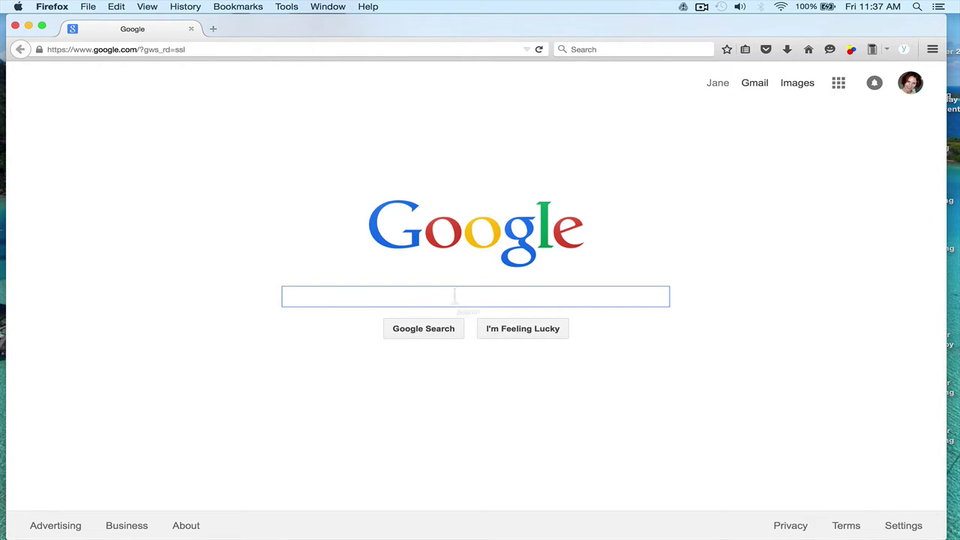
Search Google for 'google hangouts on air' and open the 'Hangouts On Air - Broadcast for free' page.
type("google han")
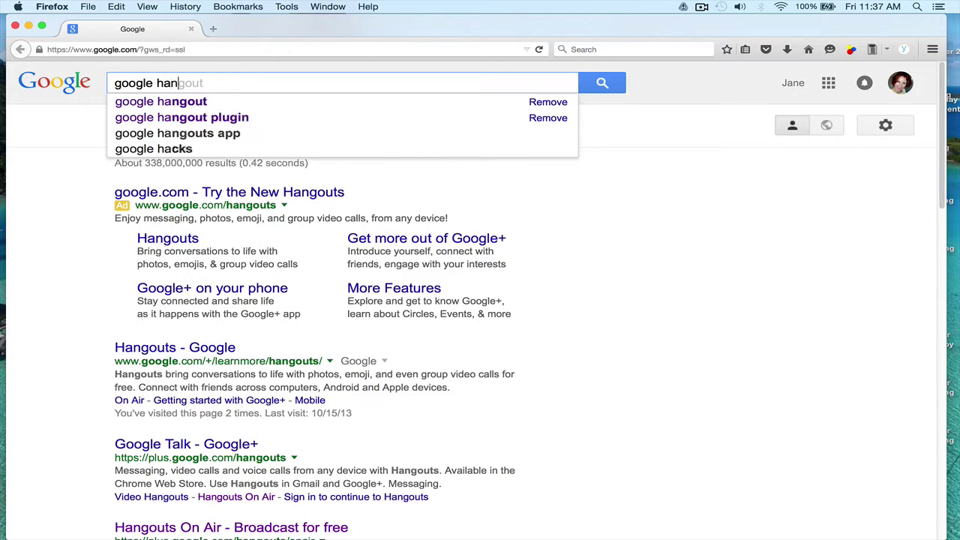
type("gouts on a")
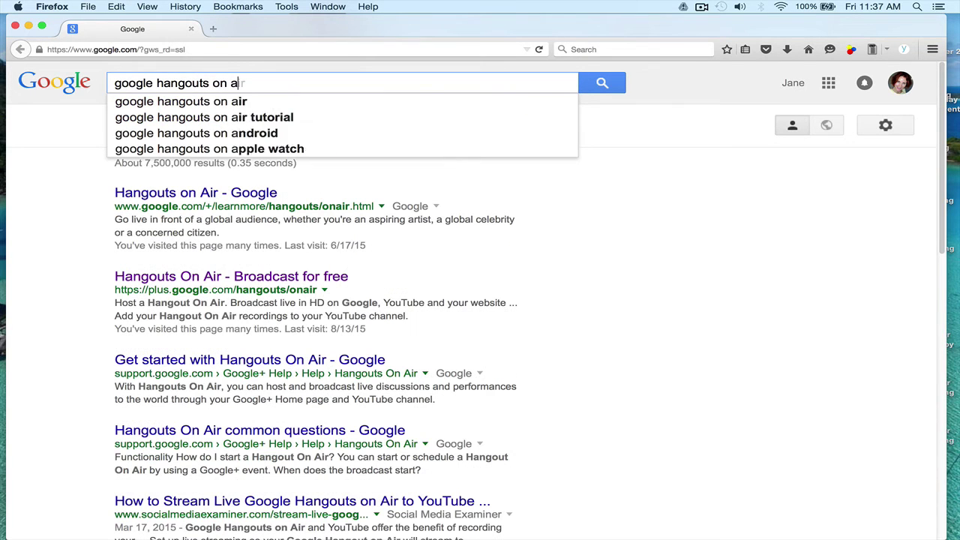
type("ir")
key("Return")
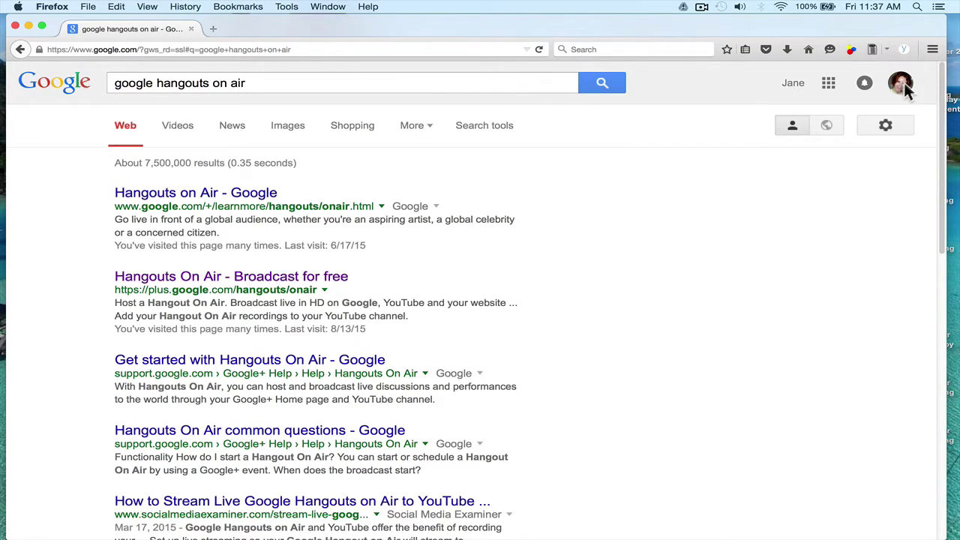
left_click(332, 277)
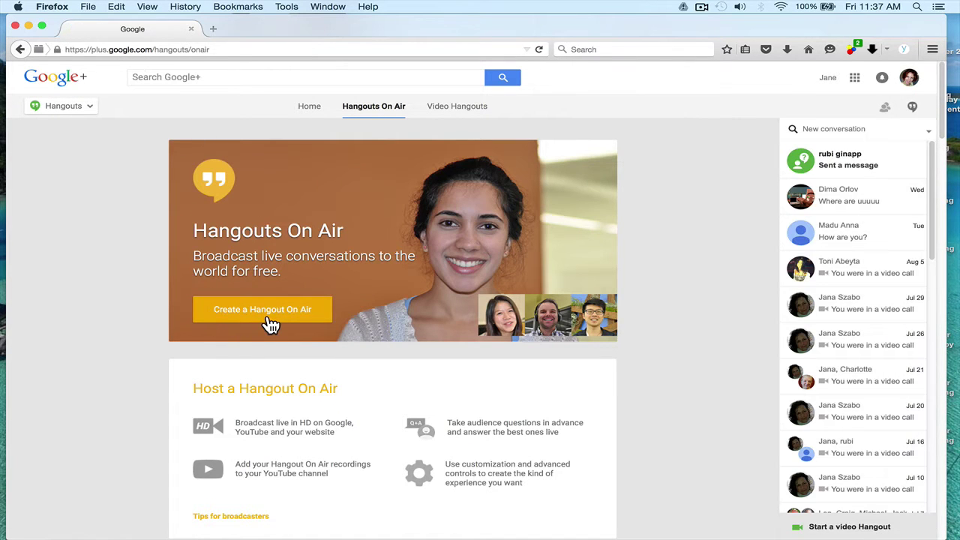
Create a Hangout On Air named 'test', scheduled for later with a 7:00 PM start.
left_click(310, 315)
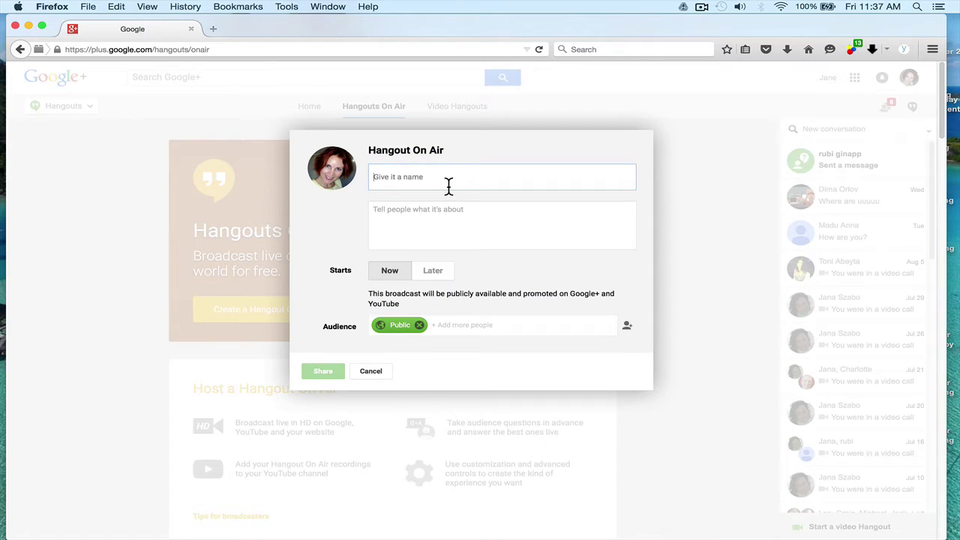
type("test")
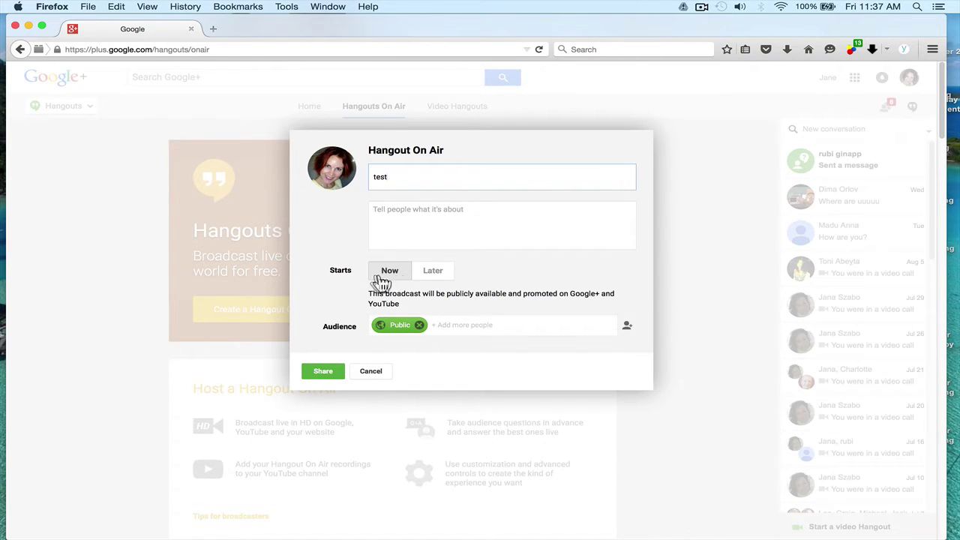
left_click(434, 271)
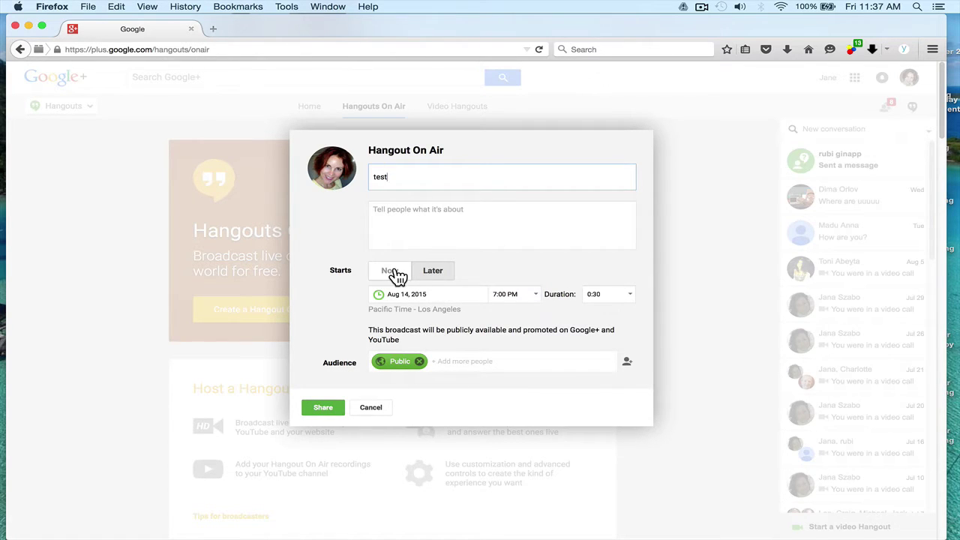
left_click(533, 293)
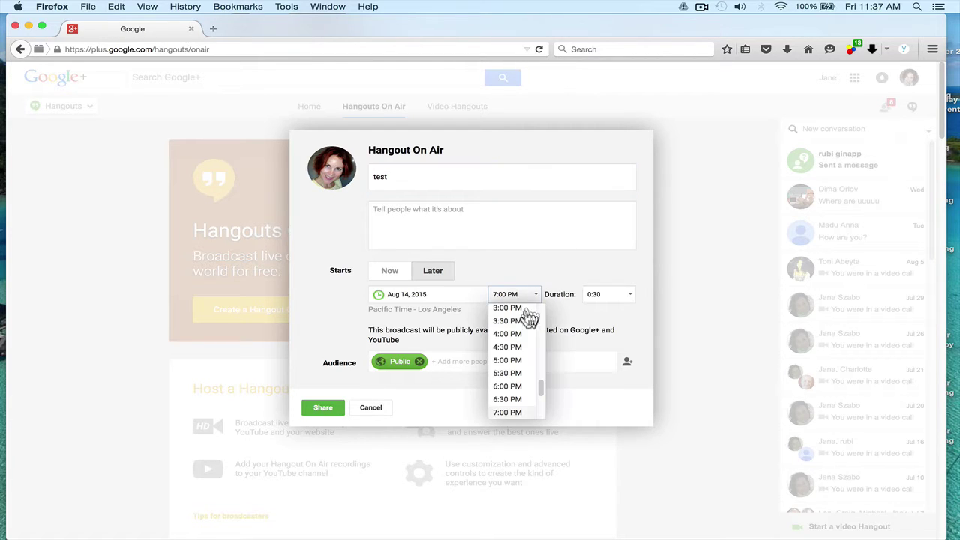
left_click(563, 261)
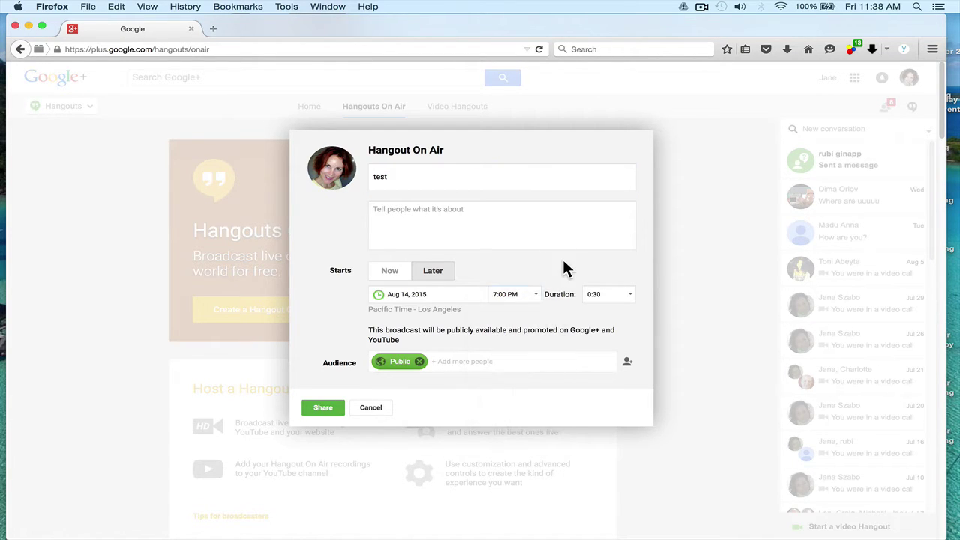
left_click(495, 292)
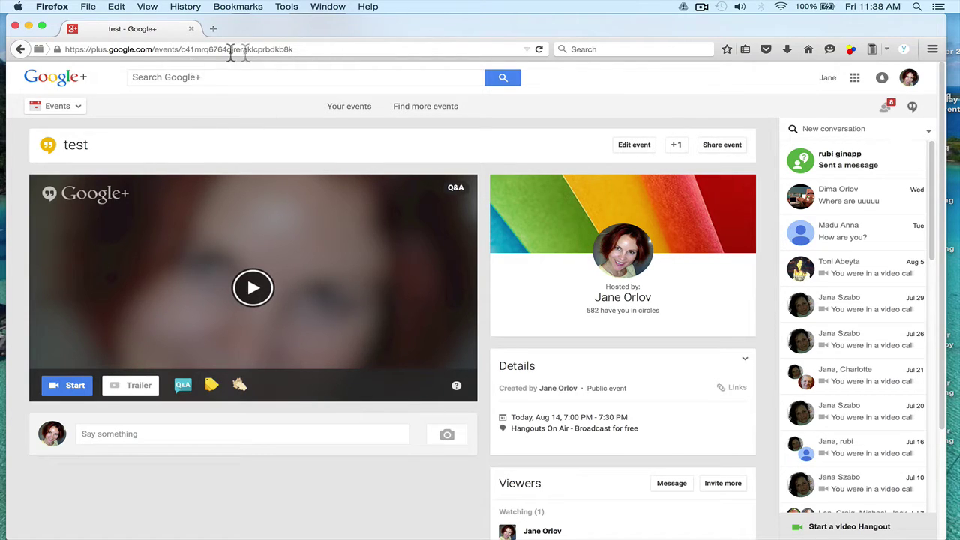
Select the whole URL of the 'test' event page in the address bar.
left_click(308, 50)
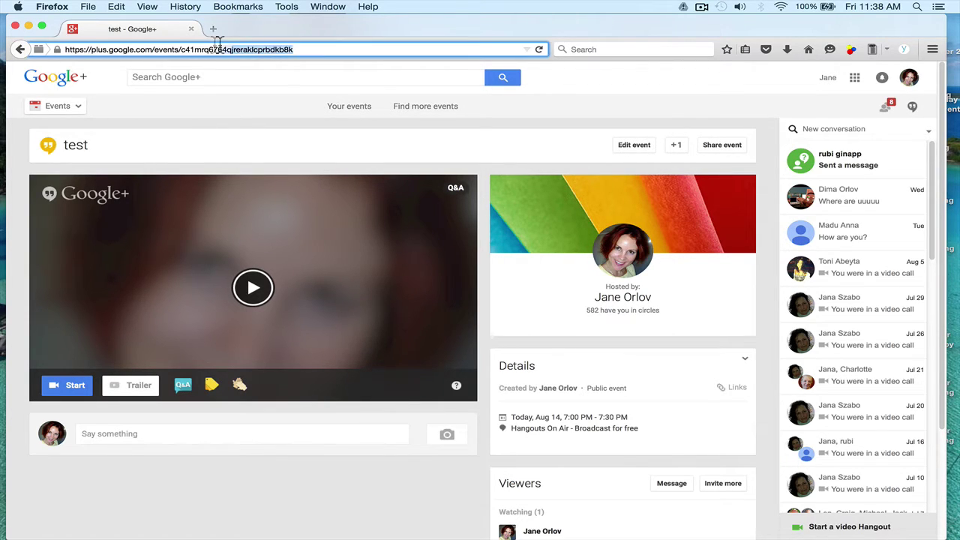
left_click(65, 49, "shift")
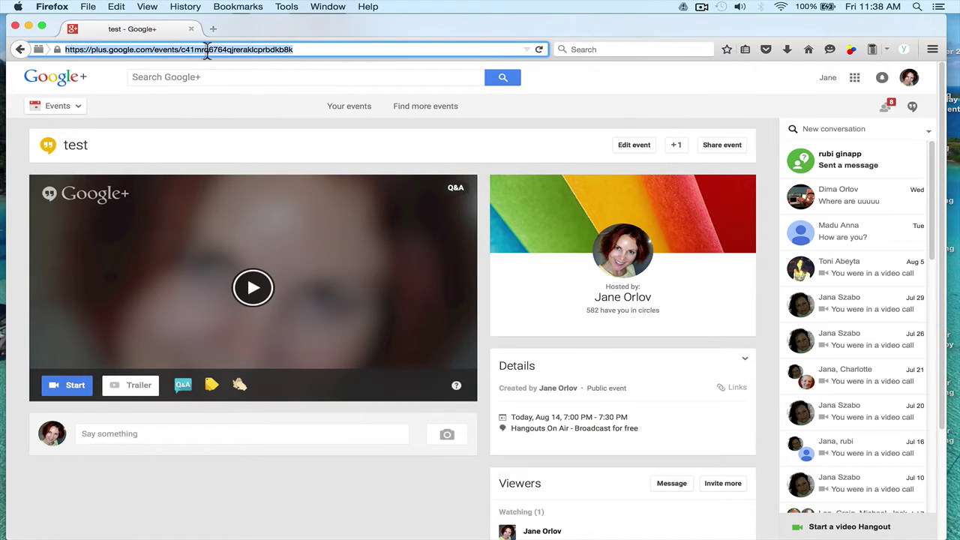
Start the 'test' Hangout On Air and skip inviting guests.
left_click(78, 388)
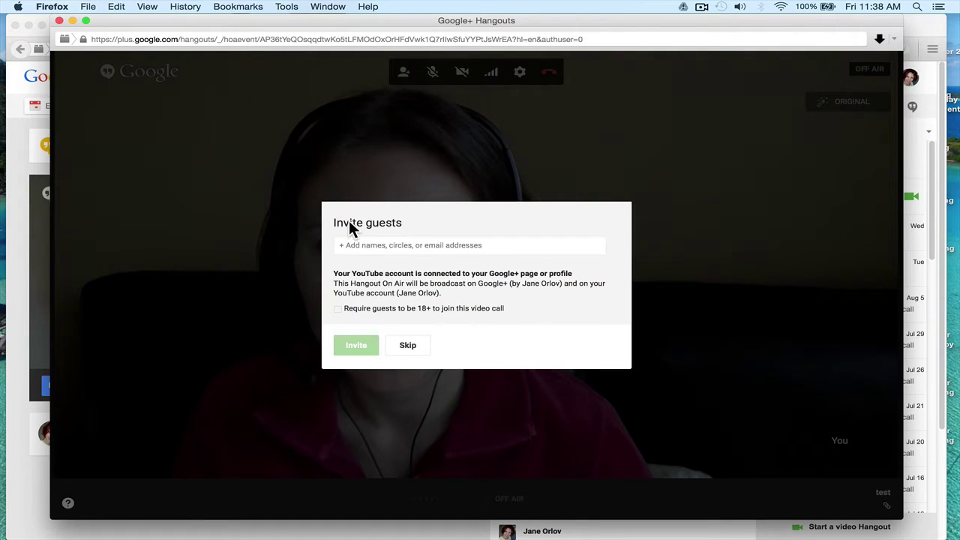
left_click(409, 346)
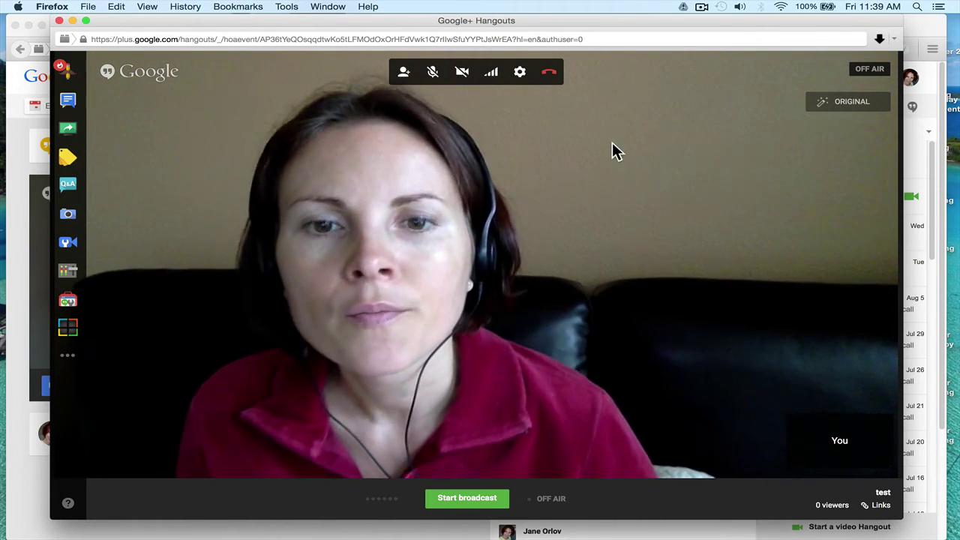
left_click(94, 37)
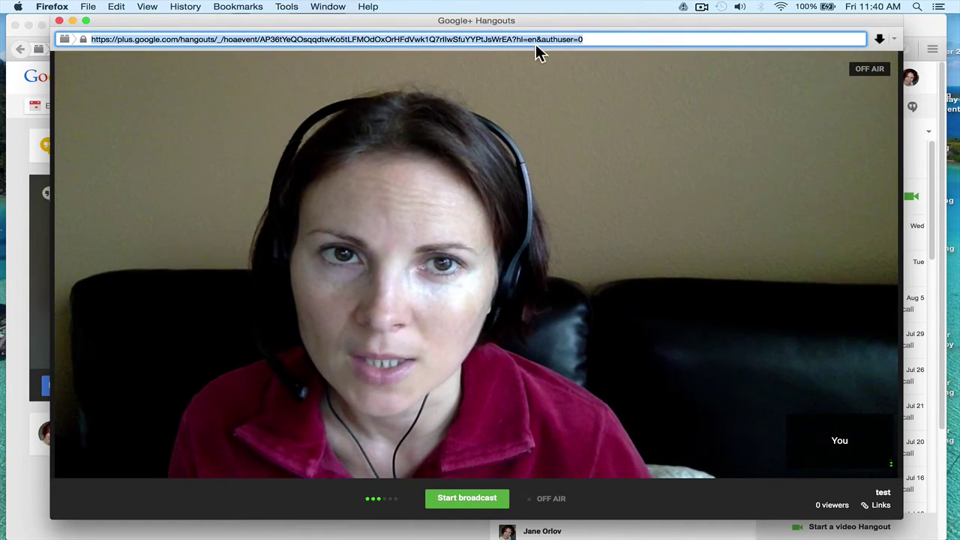
mouse_move(832, 437)
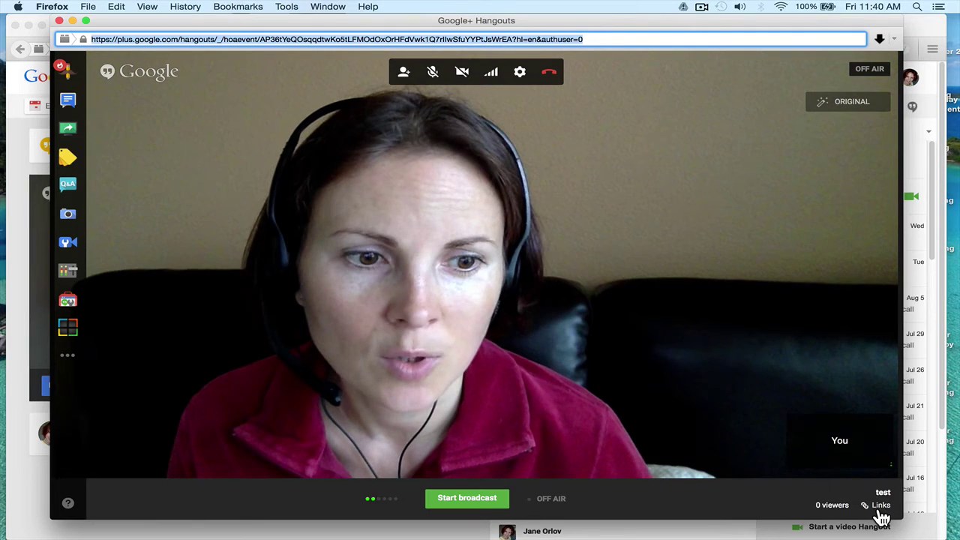
Show the hangout's links and copy the YouTube Page URL.
left_click(882, 507)
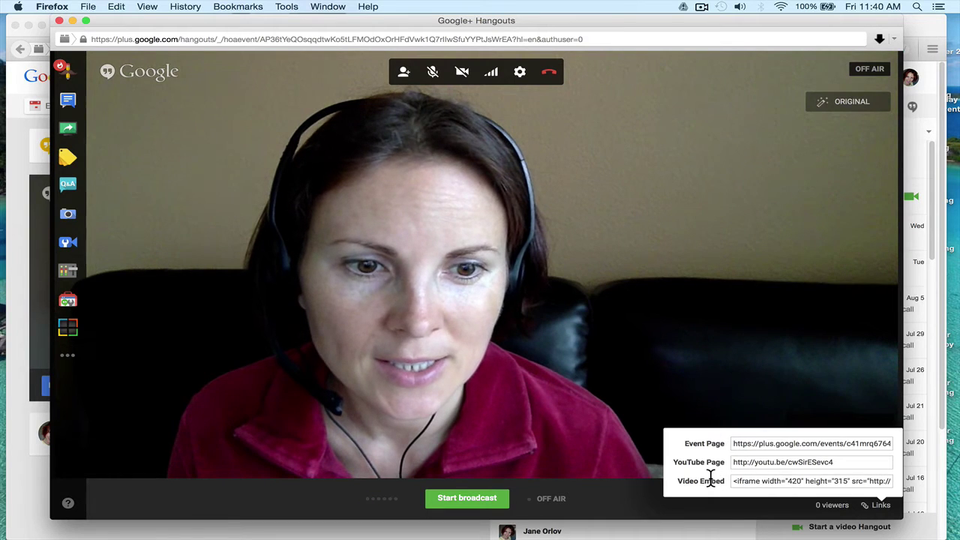
left_click(763, 462)
right_click(763, 462)
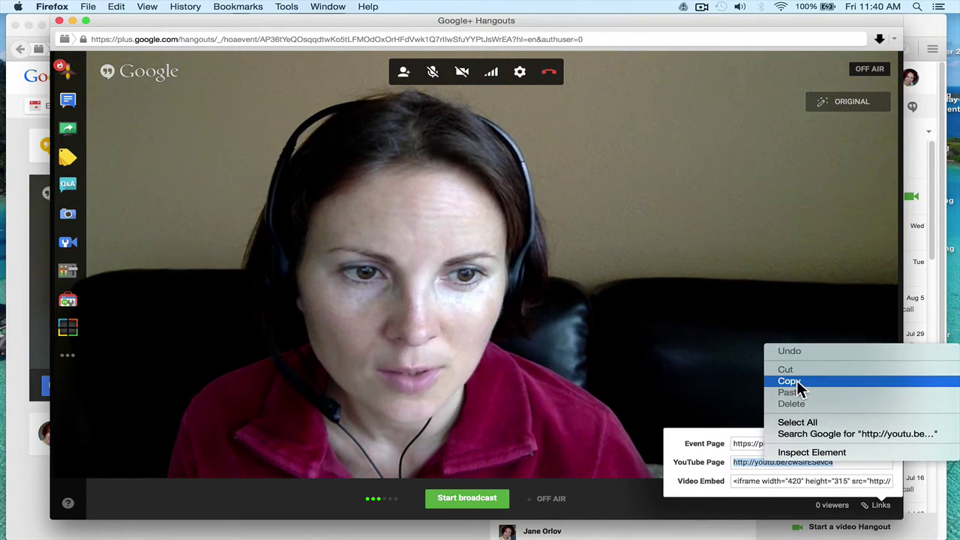
left_click(794, 382)
mouse_move(4, 330)
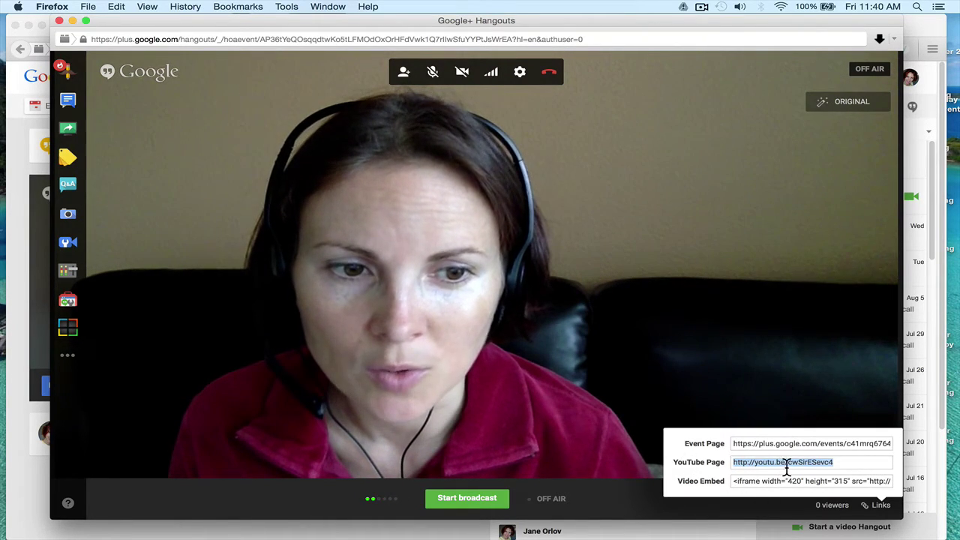
mouse_move(2, 255)
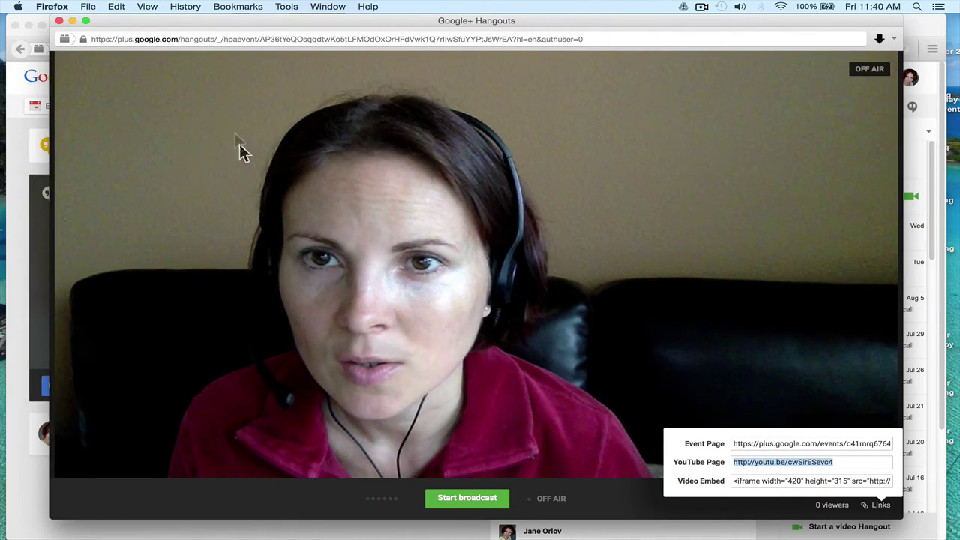
Paste and load the copied youtu.be link in a new browser tab.
left_click_drag(137, 26, 135, 69)
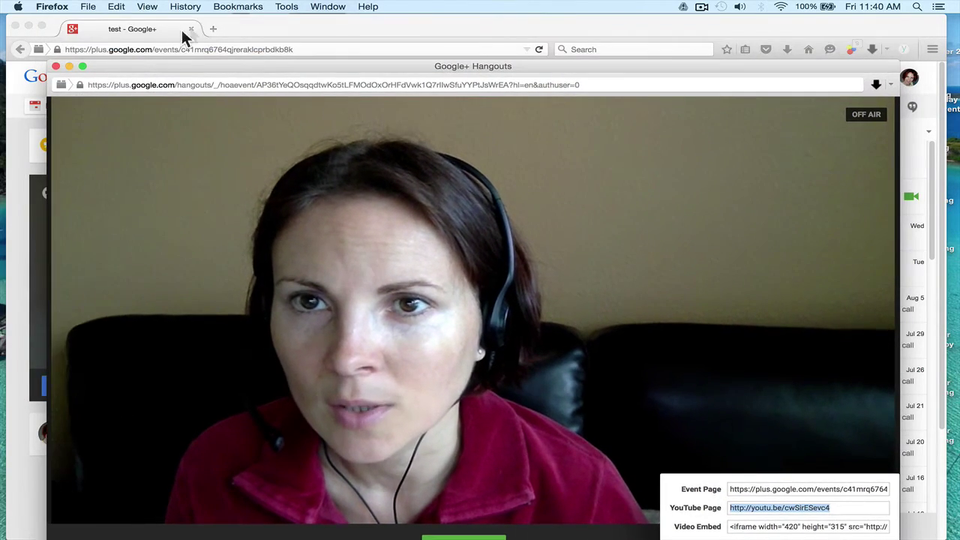
left_click(206, 24)
double_click(206, 24)
right_click(210, 51)
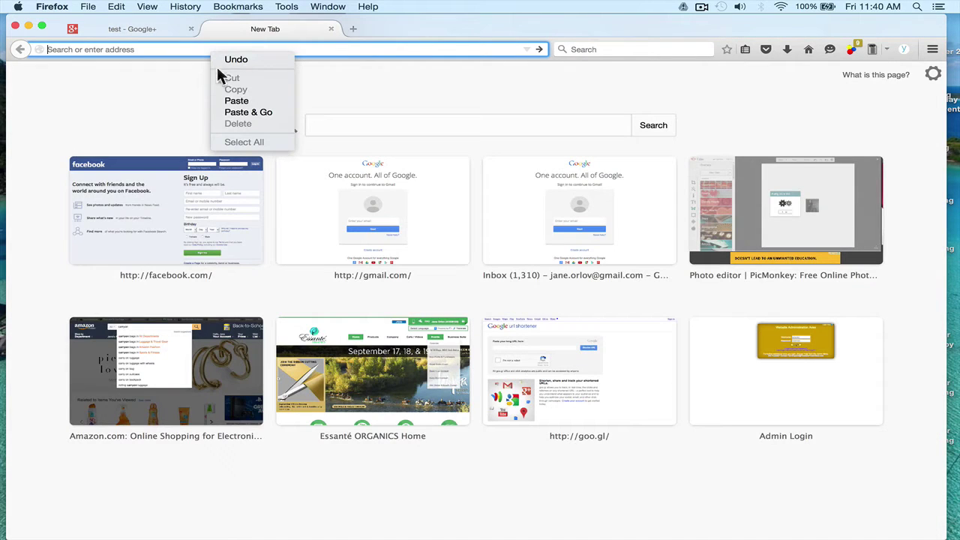
left_click(225, 100)
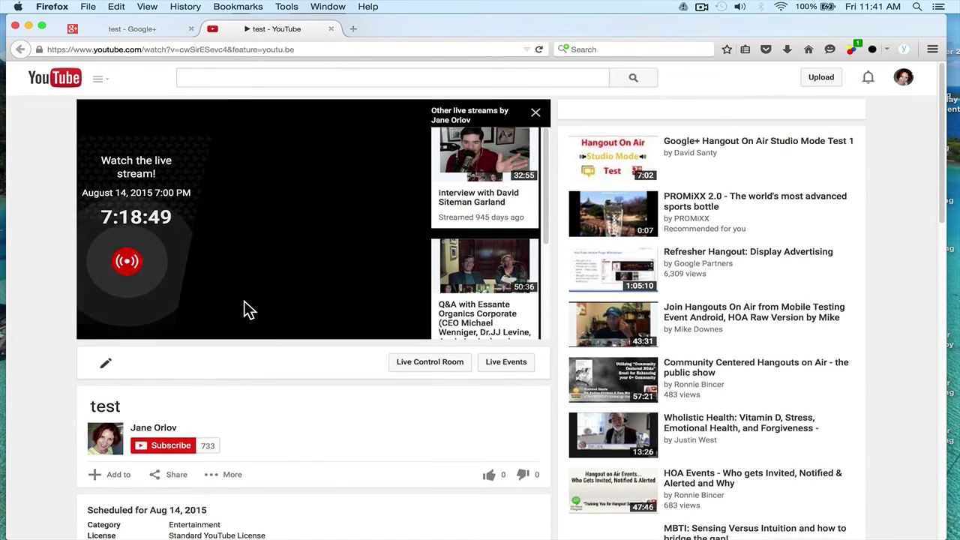
Look over the 'test' live stream page, then return to the 'test - Google+' tab.
scroll(247, 304, "down", 5)
scroll(244, 304, "up", 5)
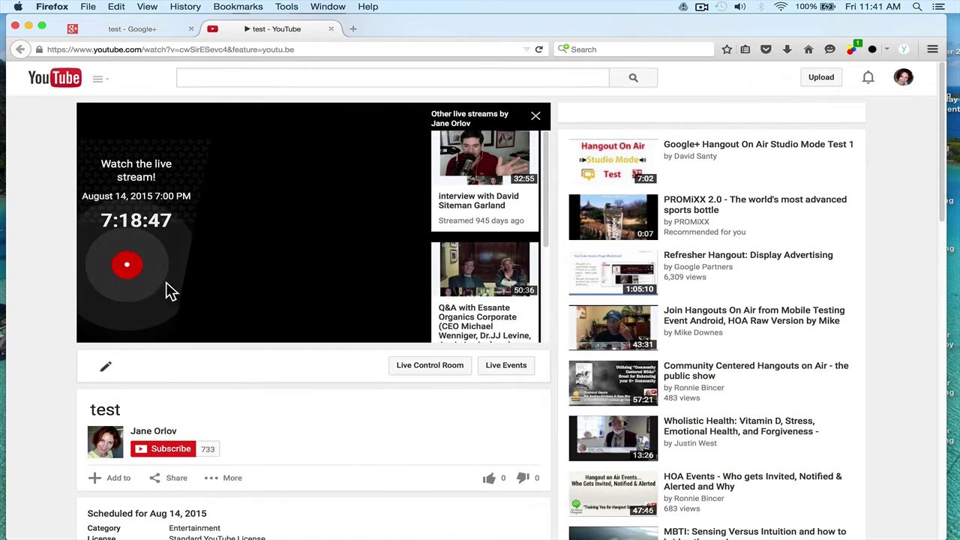
left_click(148, 32)
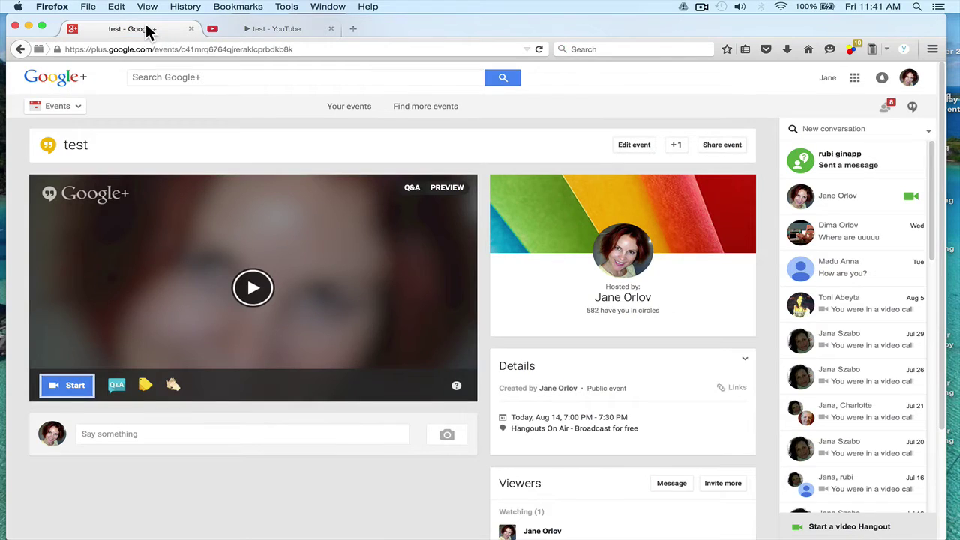
Bring the hangout window forward, select its Event Page link, and rearrange both windows.
left_click_drag(216, 33, 424, 20)
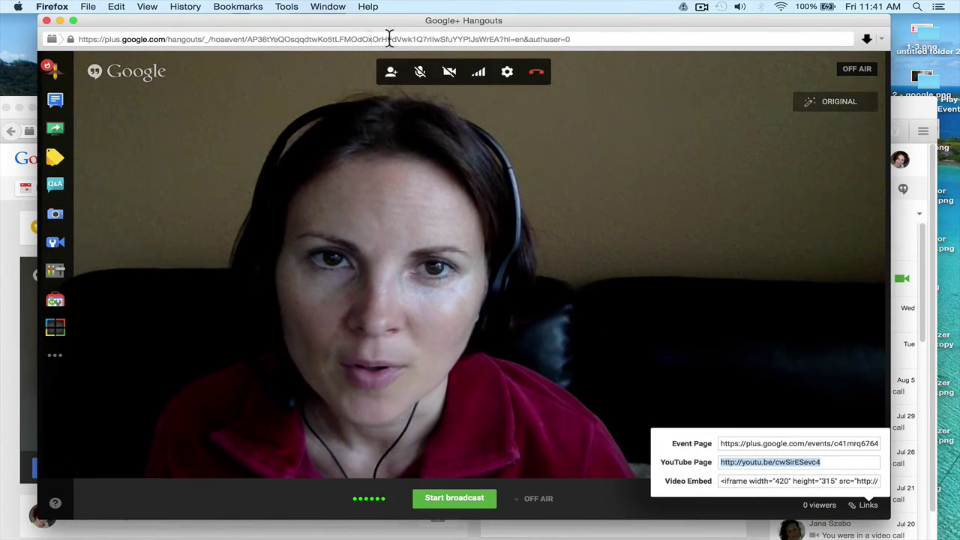
left_click(783, 442)
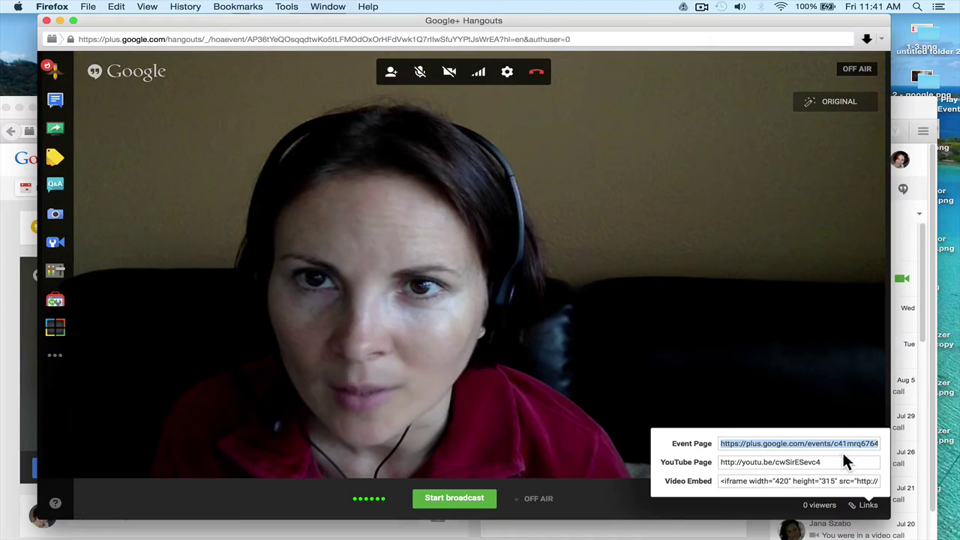
key("super+grave")
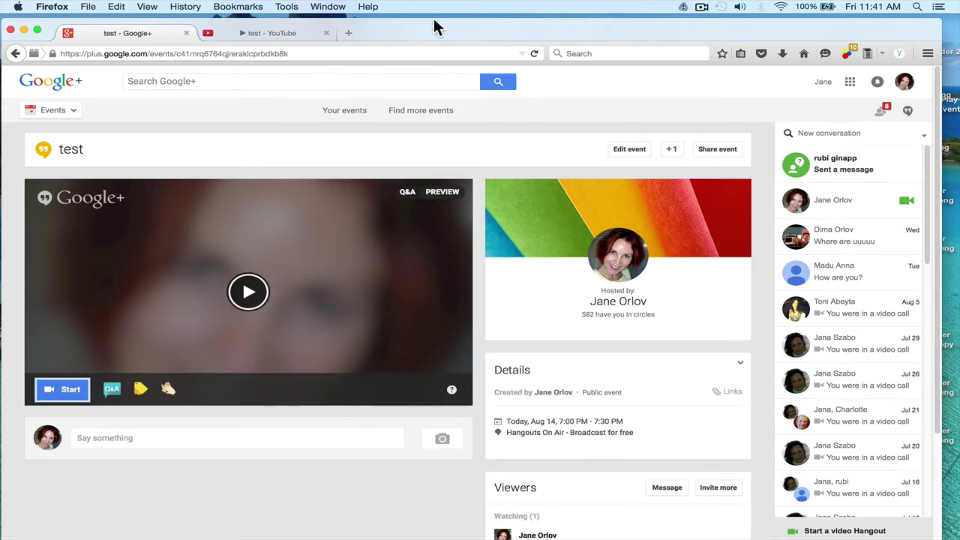
left_click_drag(435, 27, 445, 218)
left_click_drag(459, 149, 459, 25)
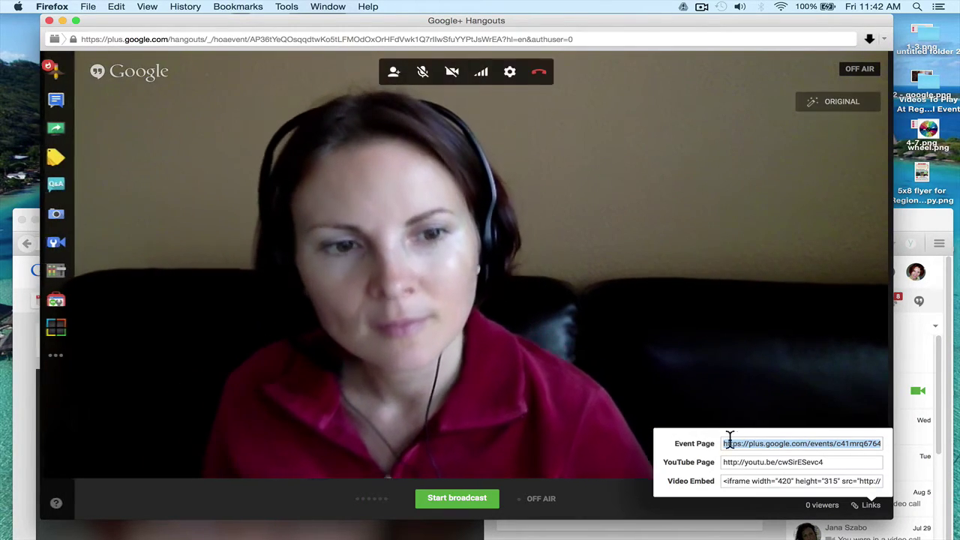
Close the hangout's list of links.
left_click(866, 504)
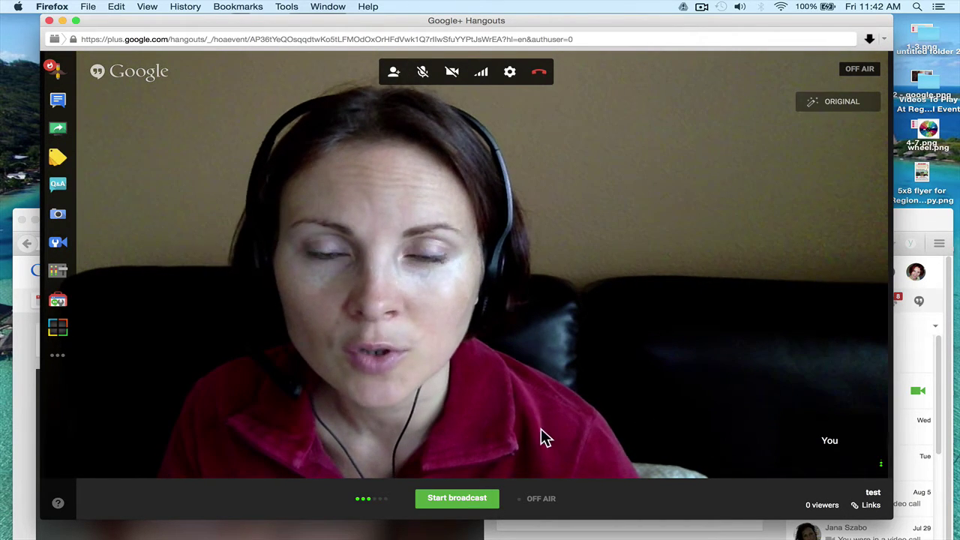
Unmute the microphone and turn the camera off and back on.
left_click(424, 72)
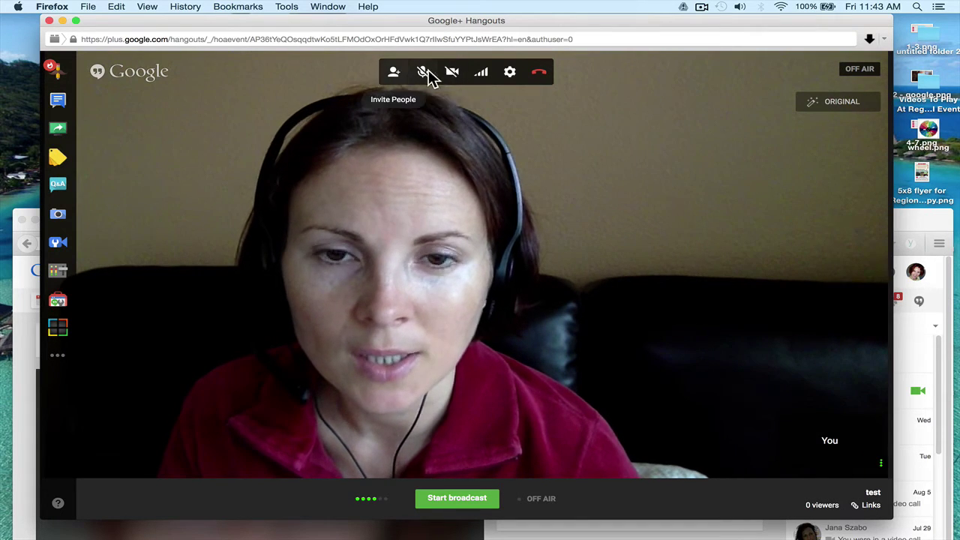
left_click(451, 73)
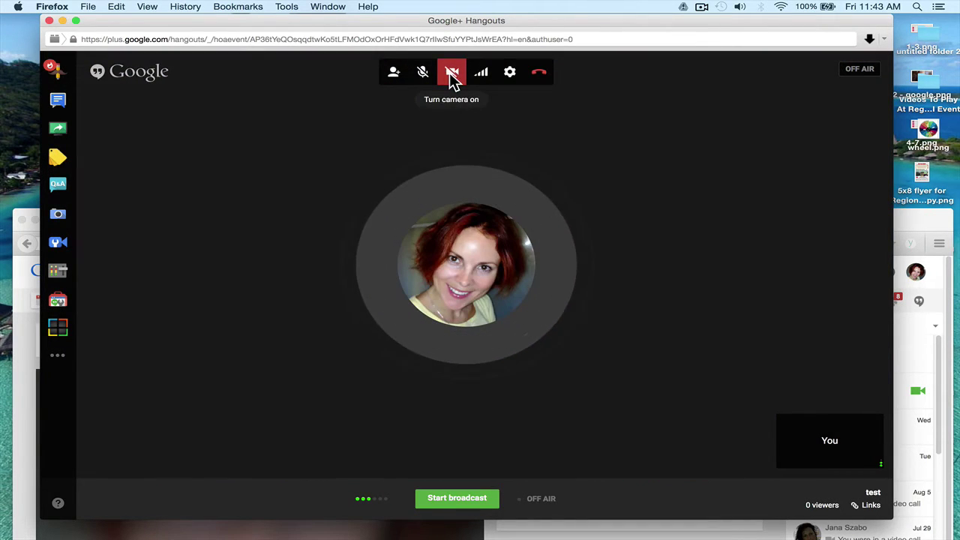
left_click(452, 73)
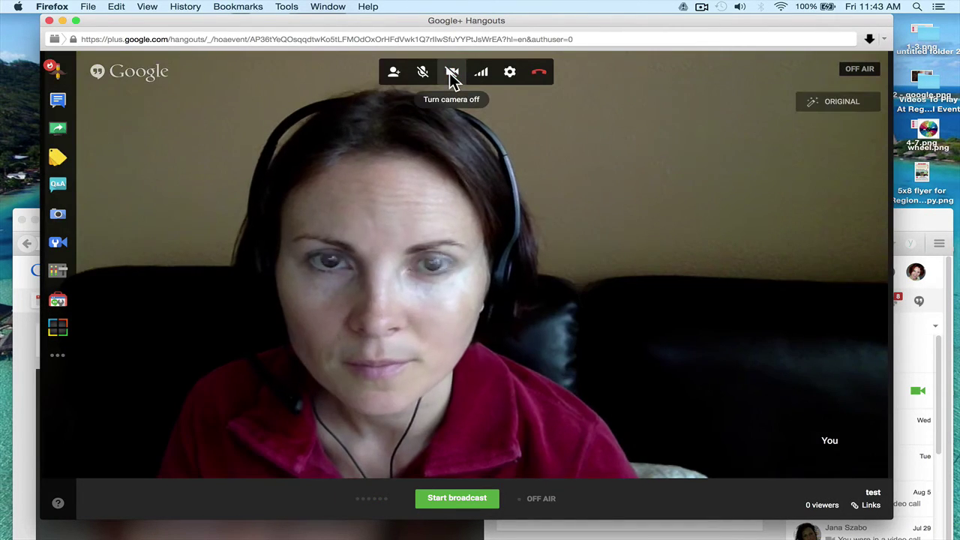
Save the audio and video settings, then open the group chat.
left_click(509, 73)
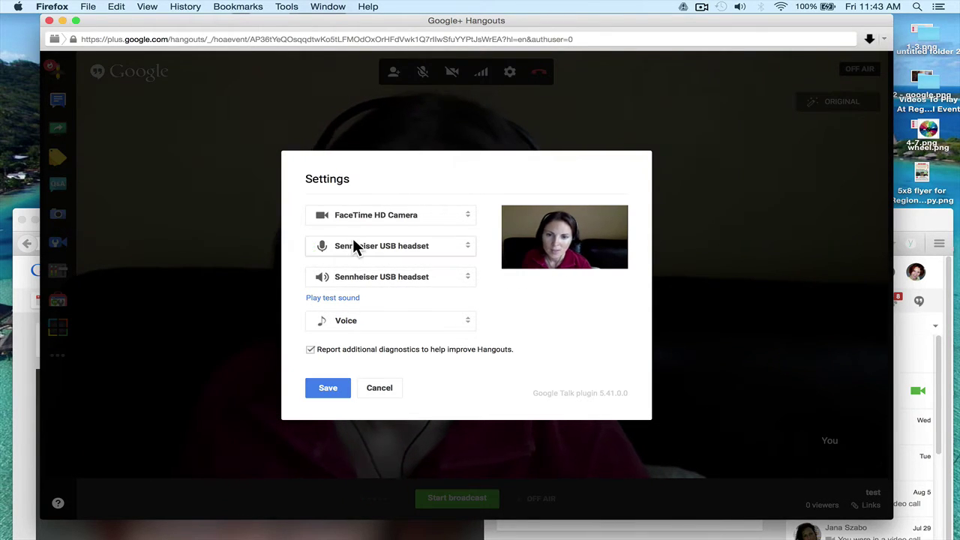
left_click(337, 390)
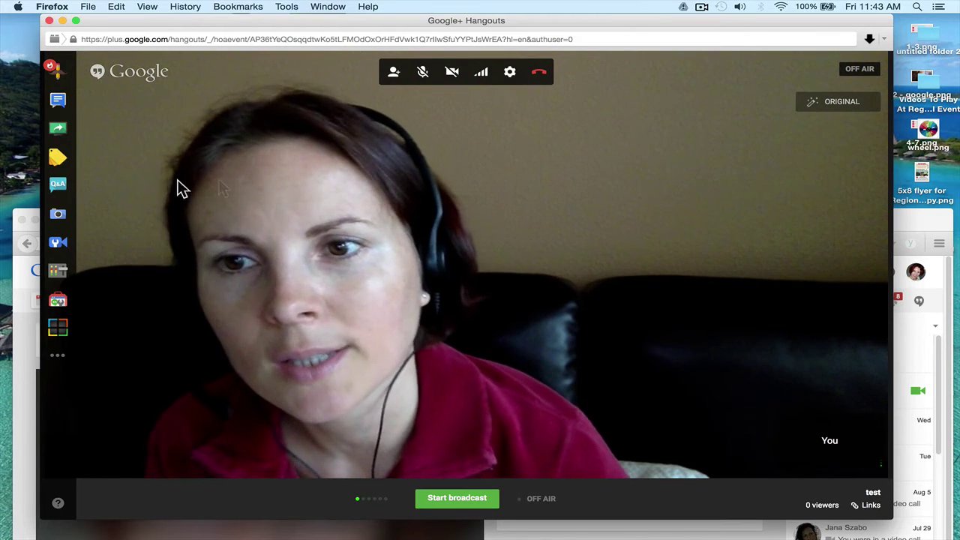
left_click(60, 105)
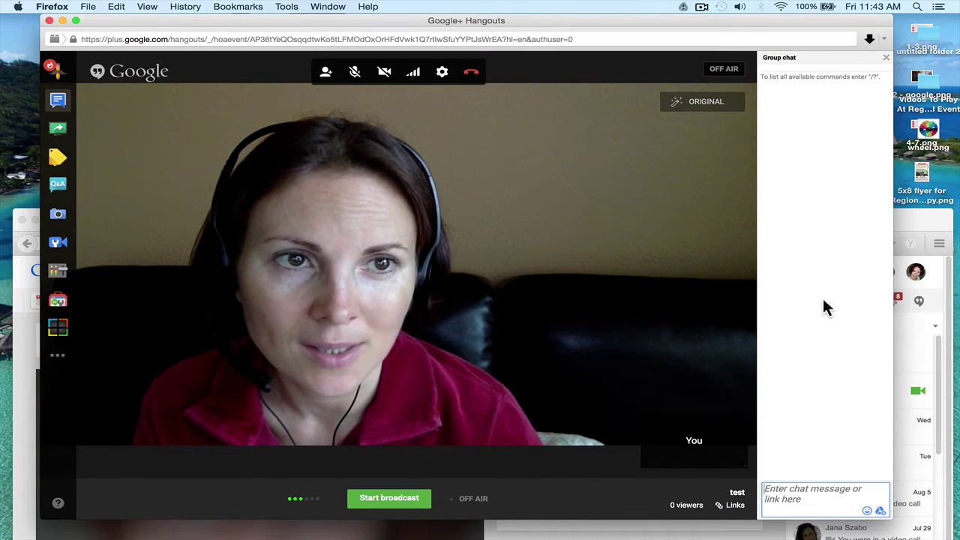
Close the group chat and bring up the Screenshare window picker.
left_click(56, 105)
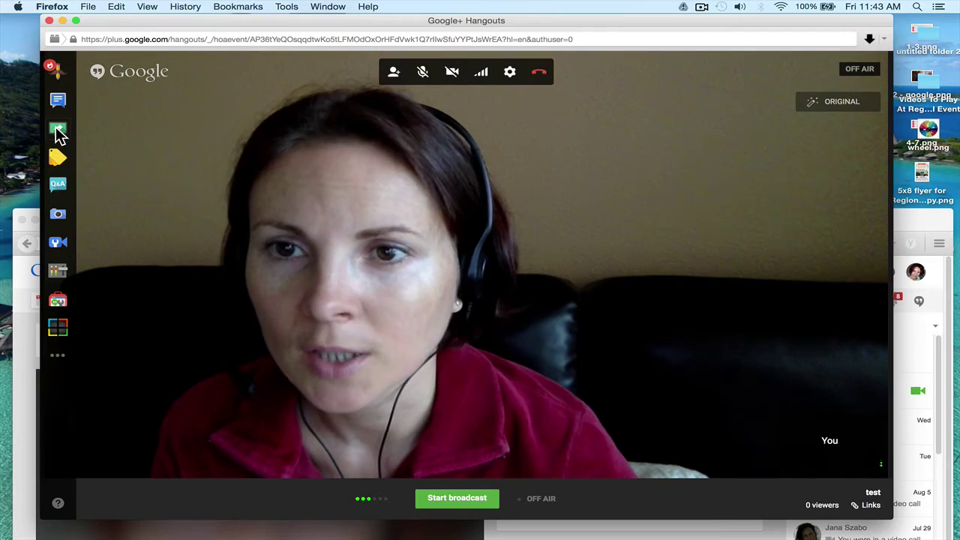
left_click(59, 133)
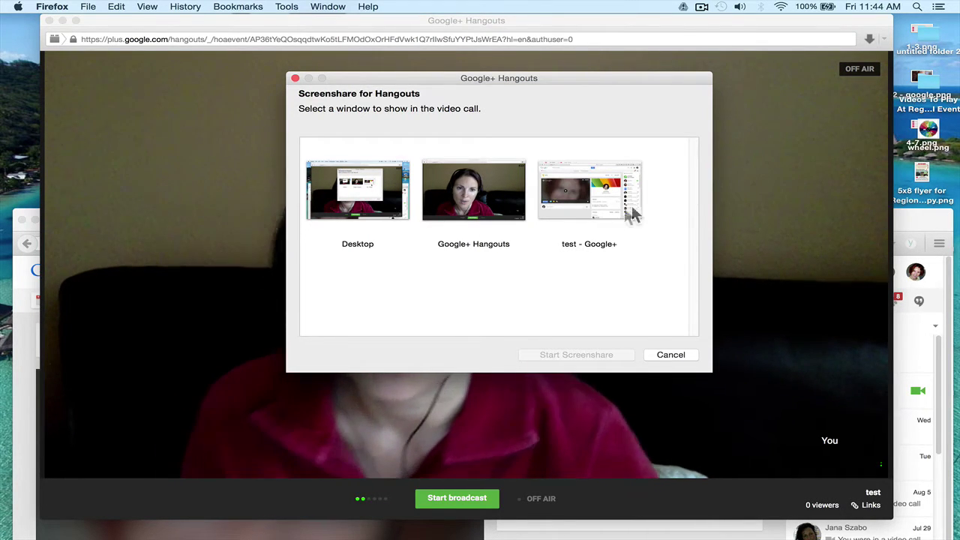
Pick the whole Desktop as the screenshare source and start sharing it.
left_click(394, 181)
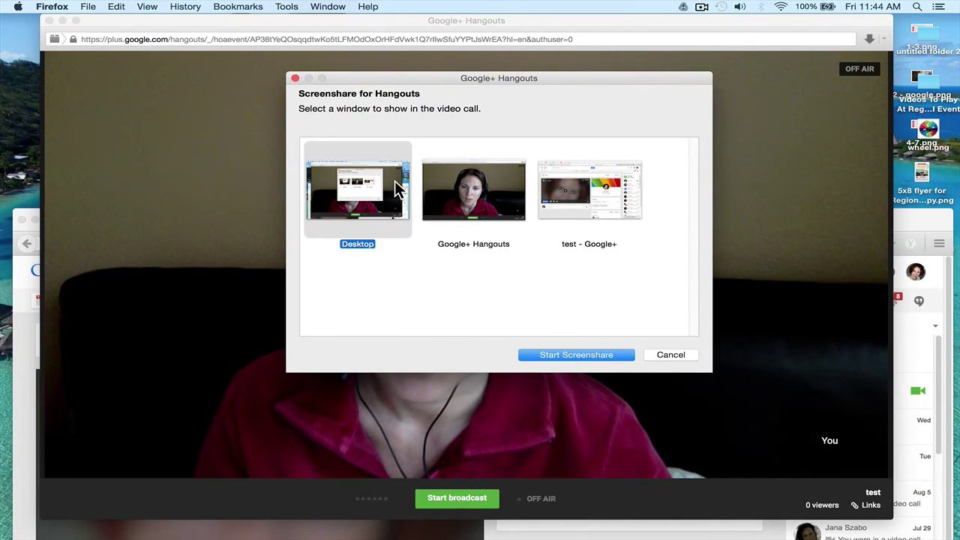
left_click(592, 357)
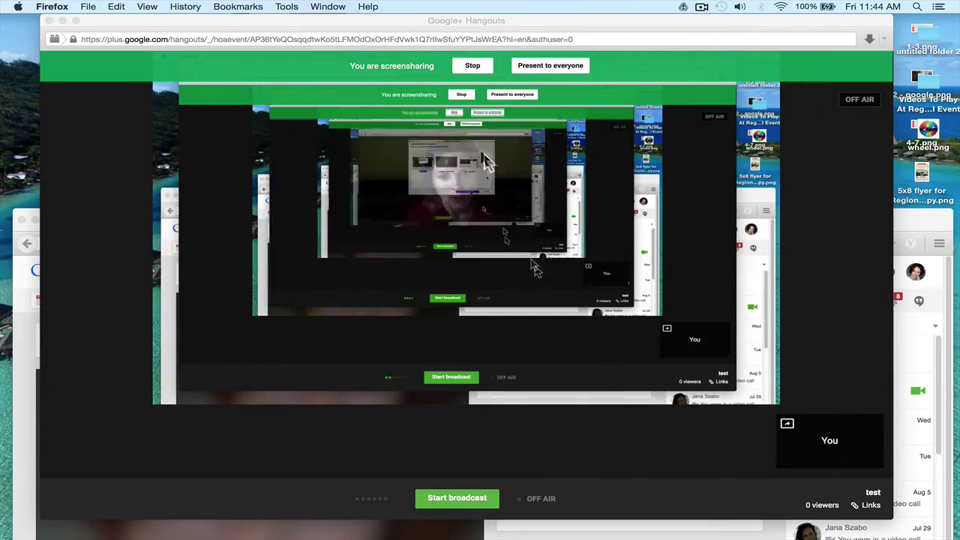
Search all files in Finder for 'pdf' and open Essante Organics Presentation 4 pdf.pdf in Preview.
left_click_drag(194, 15, 269, 69)
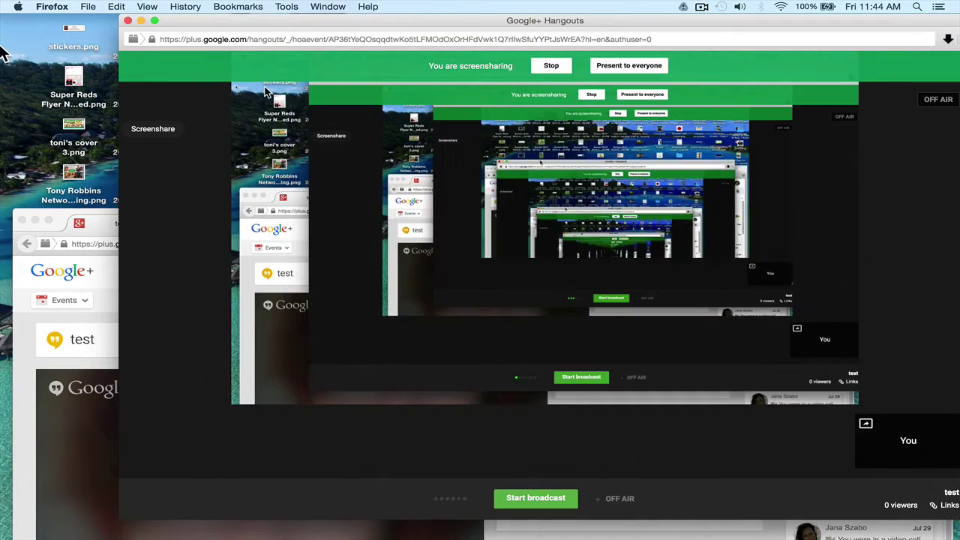
left_click(12, 60)
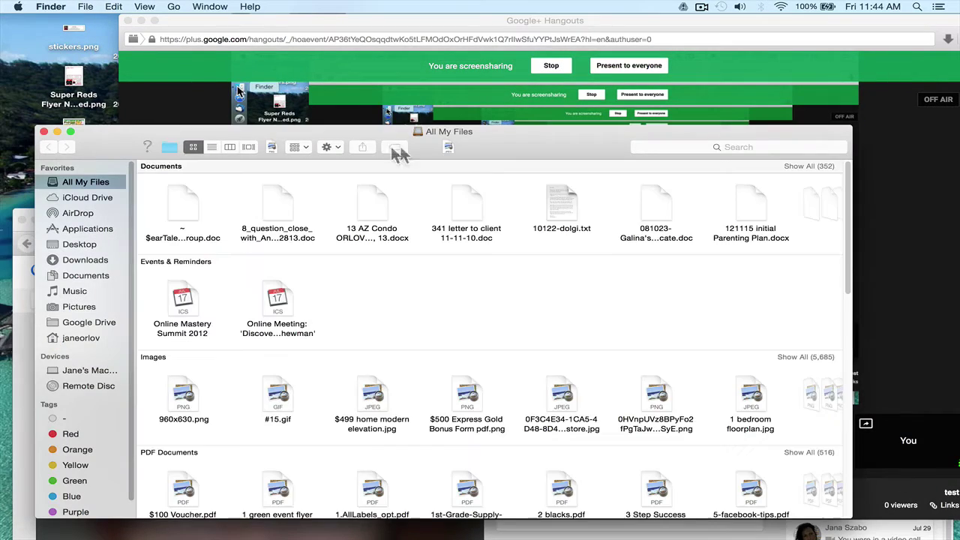
left_click_drag(525, 147, 527, 102)
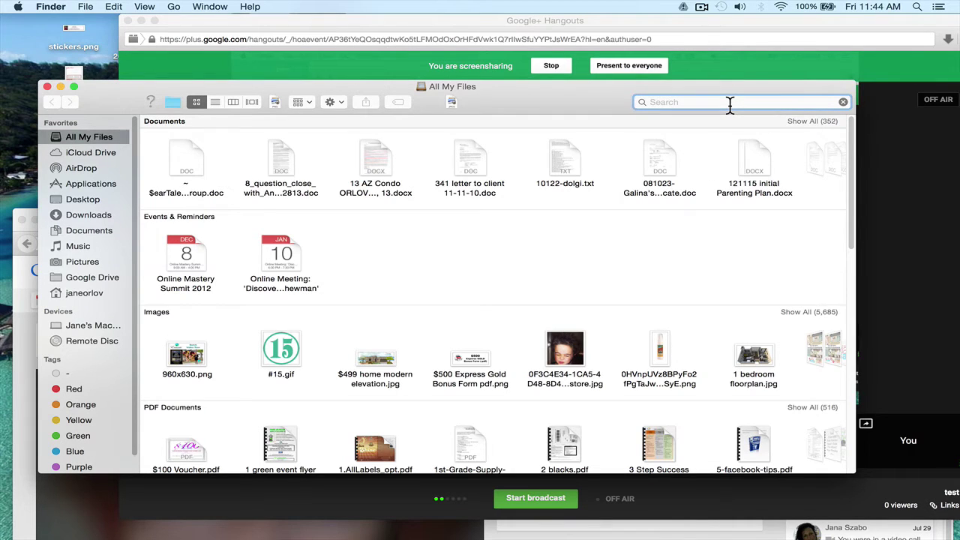
type("pfd")
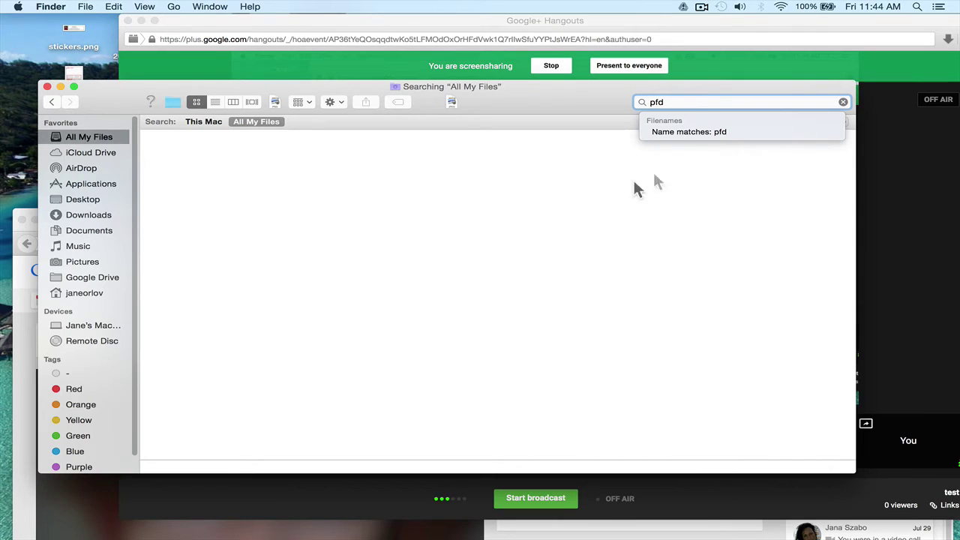
key("BackSpace")
key("BackSpace")
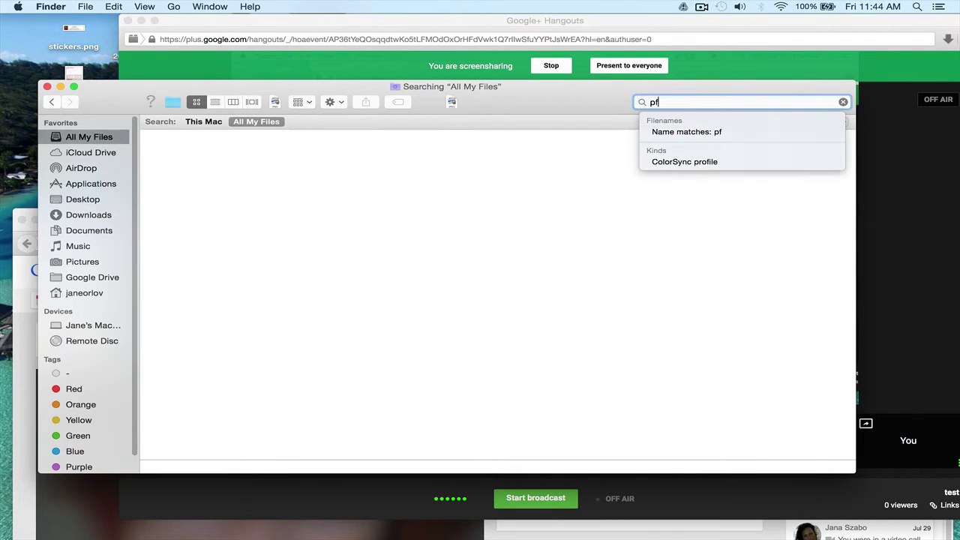
type("df")
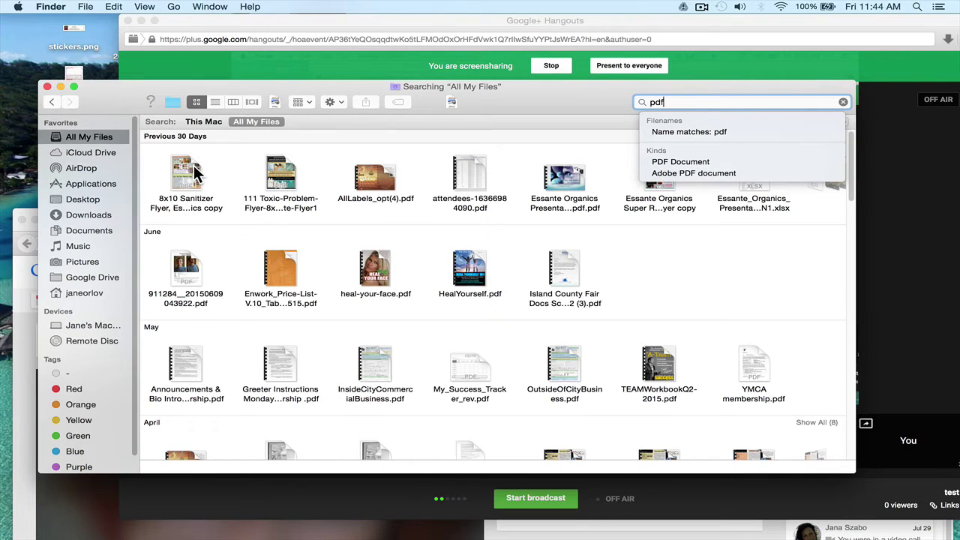
double_click(576, 174)
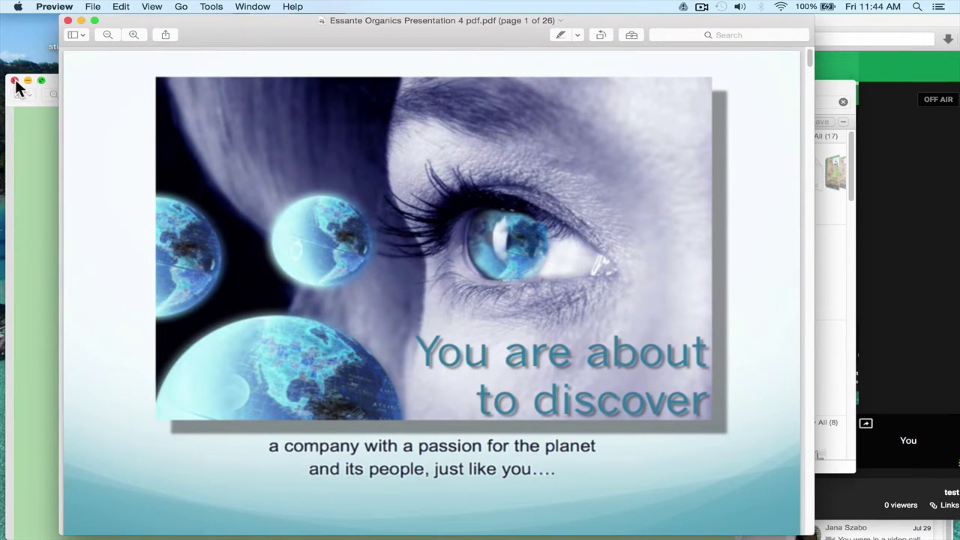
Show the Essante Organics presentation full screen and advance to page 9, pH Nutrition & Fitness.
left_click(15, 81)
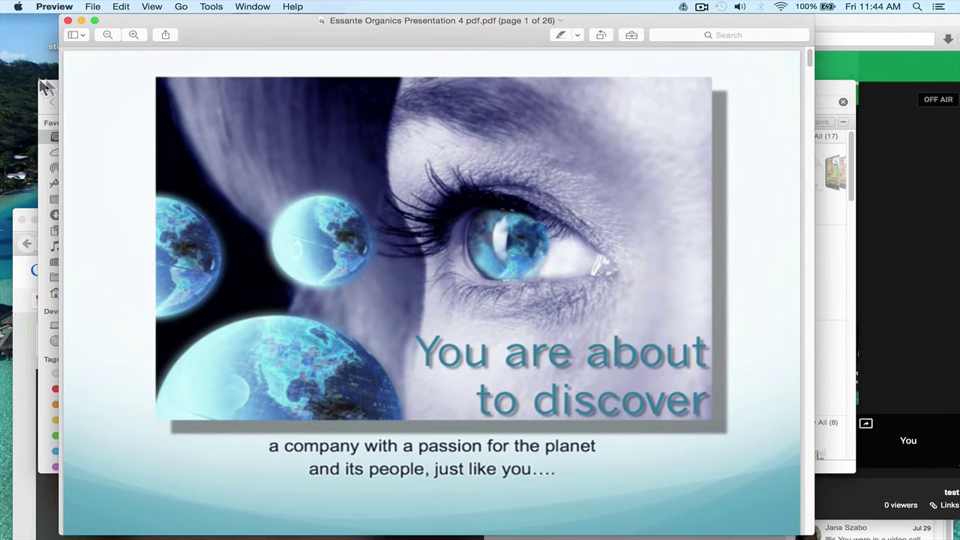
left_click(93, 21)
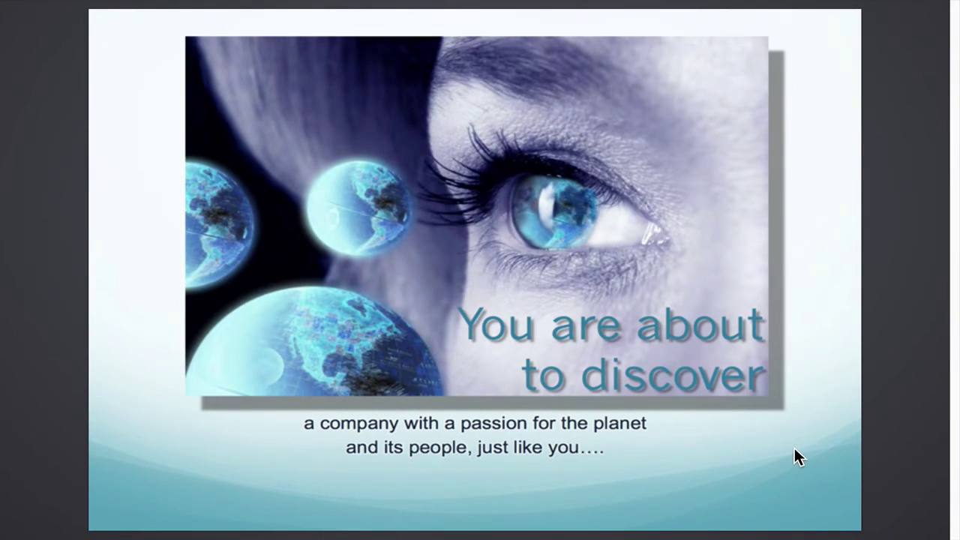
key("Right")
key("Right")
key("Right")
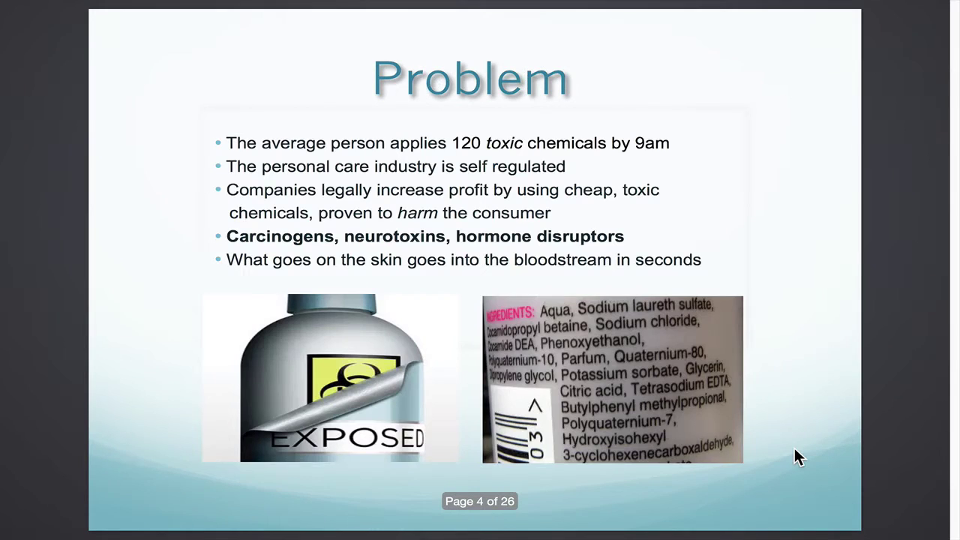
key("Right")
key("Right")
key("Right")
key("Right")
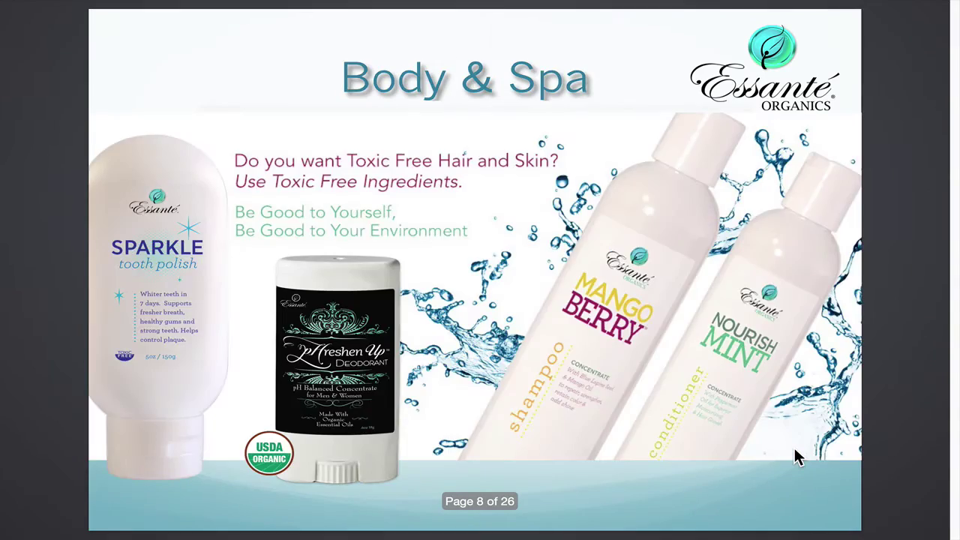
key("Right")
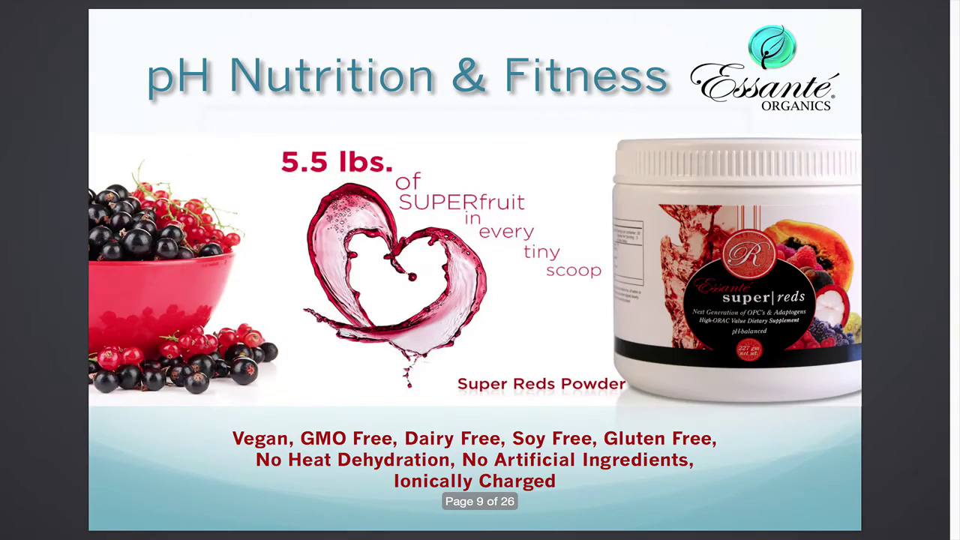
Exit full screen, close the presentation and bring the Hangouts window back to front.
key("Escape")
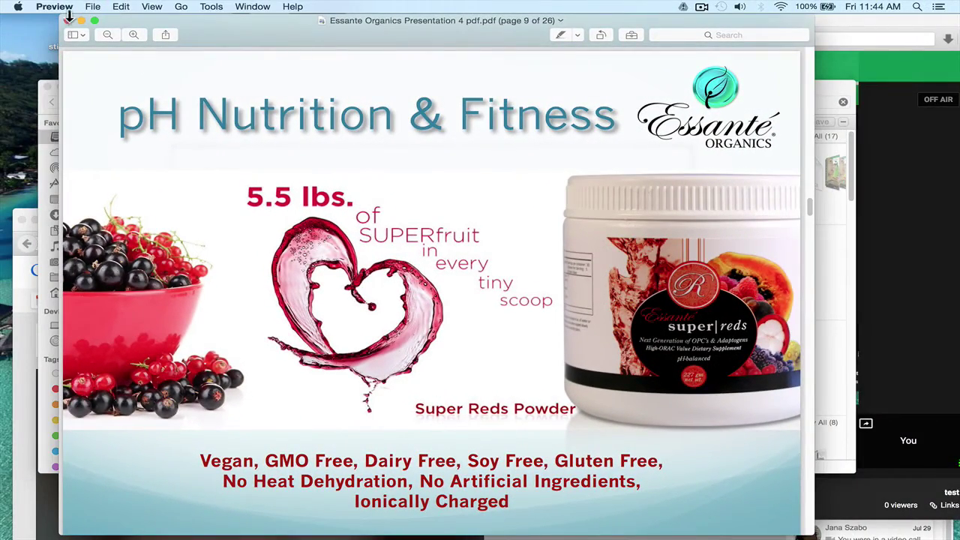
left_click(69, 20)
left_click(336, 42)
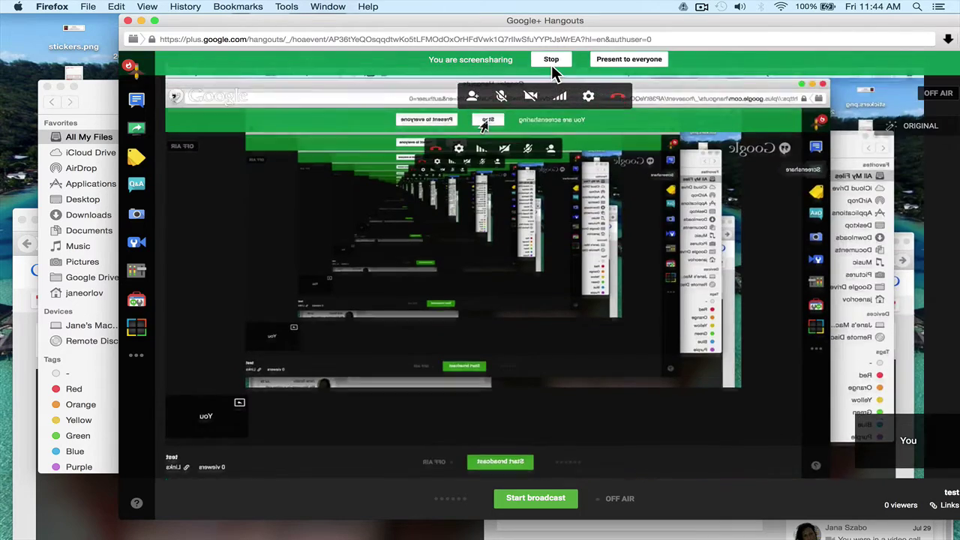
Stop screensharing so the webcam feed returns, and shift the Hangouts window left.
left_click(552, 66)
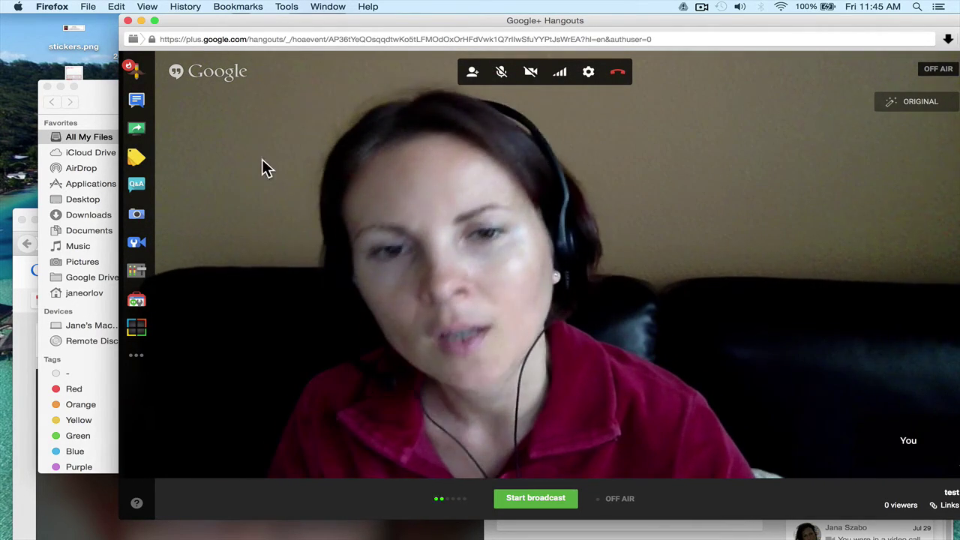
left_click_drag(319, 20, 266, 23)
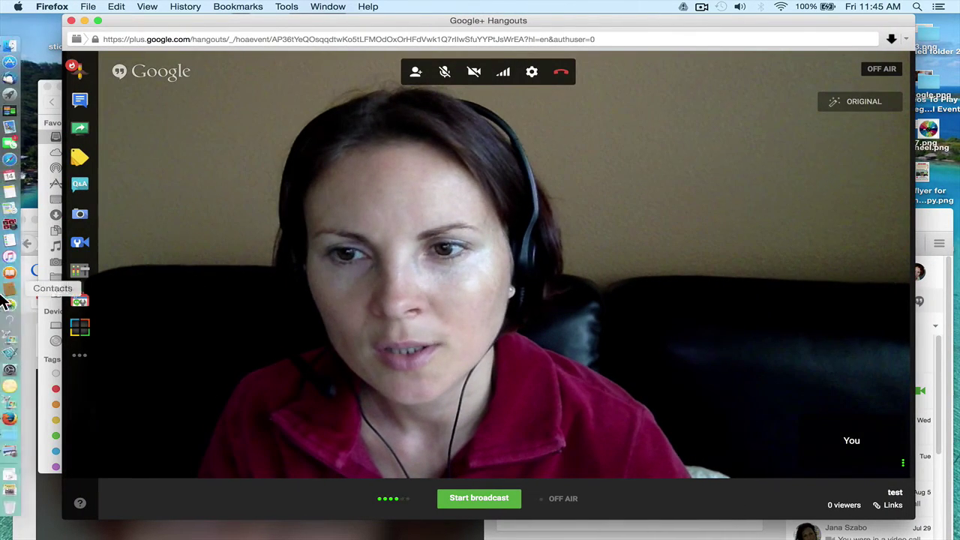
Launch the Hangout Toolbox from recent apps and widen the window to fit its full panel.
left_click(79, 300)
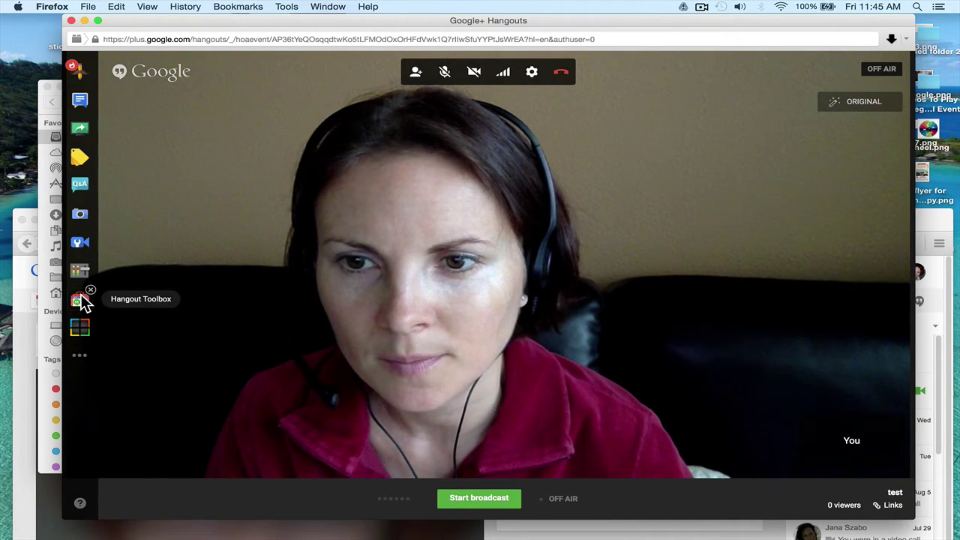
left_click(82, 352)
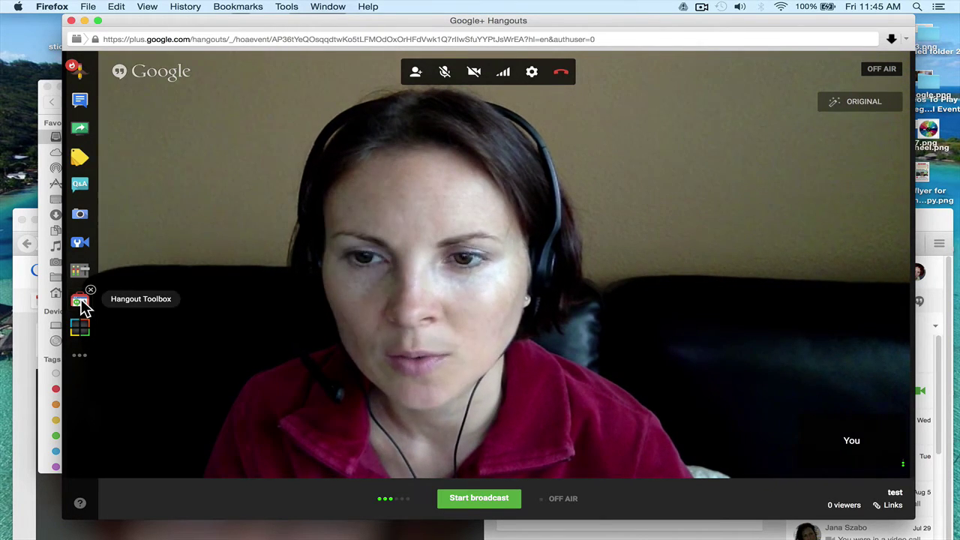
left_click(81, 302)
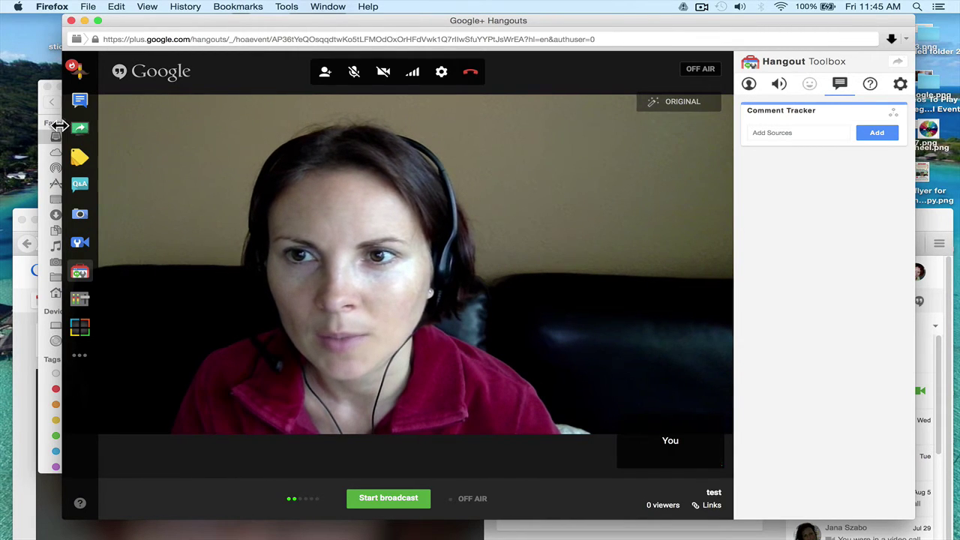
left_click_drag(58, 126, 26, 135)
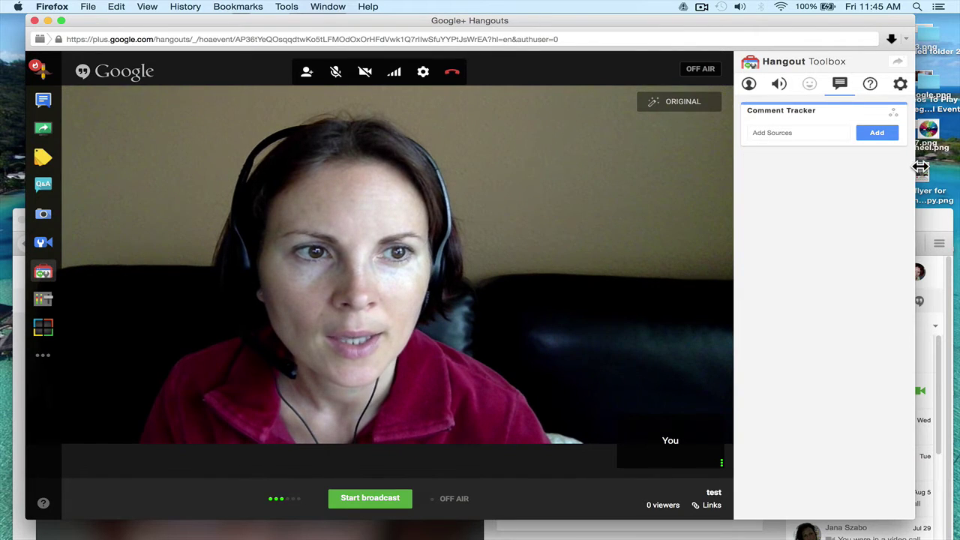
left_click_drag(921, 166, 951, 166)
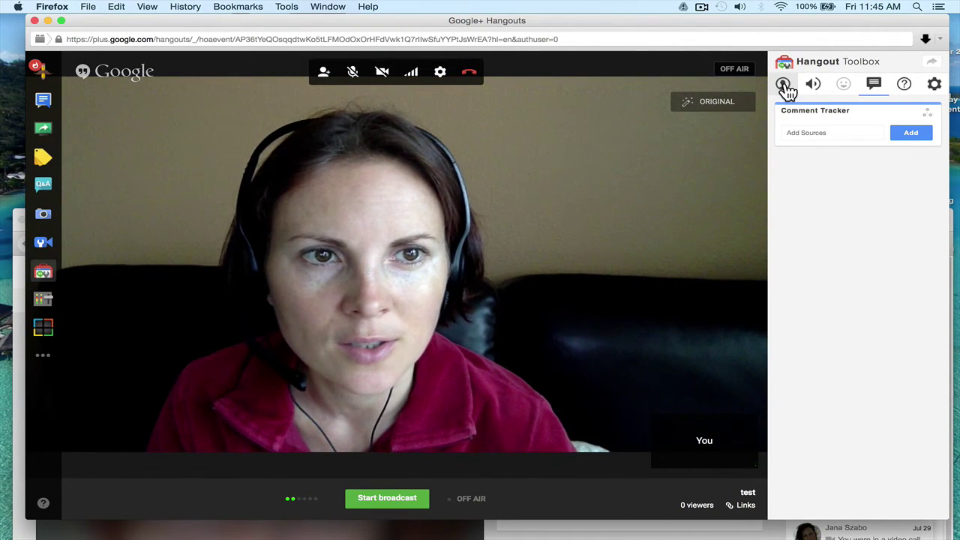
Enter 'Platinum Executive' as the tagline in the Toolbox's Lower Third settings.
left_click(784, 86)
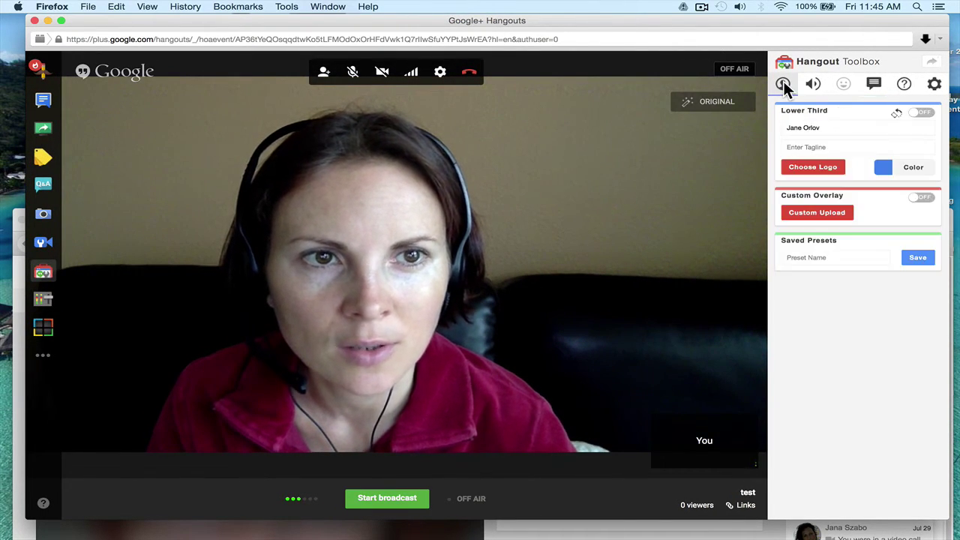
left_click(826, 144)
type("Pl")
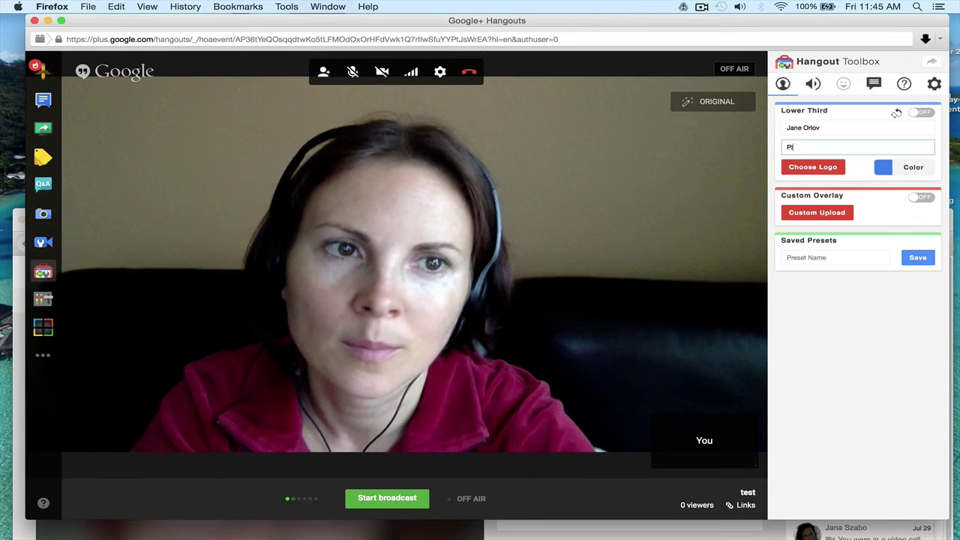
type("atinum E")
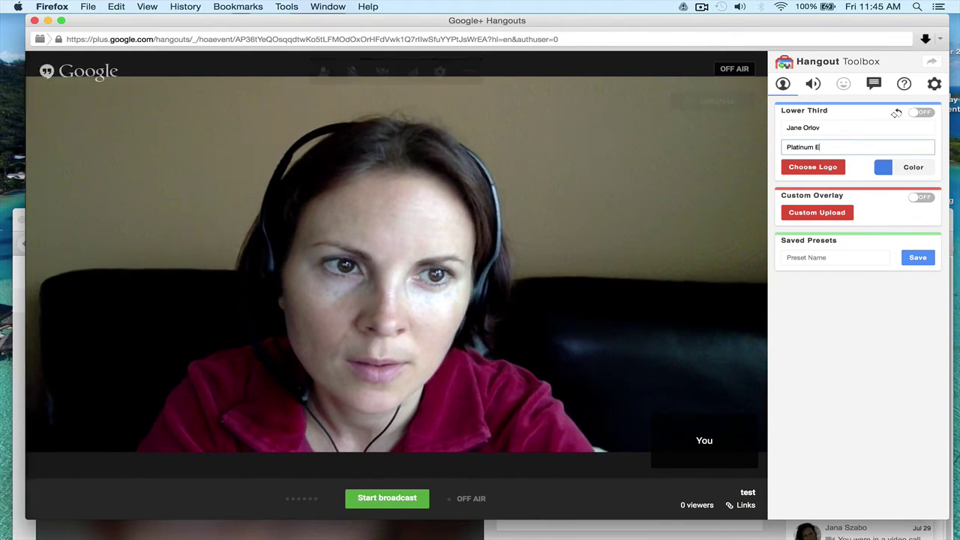
type("xecutive")
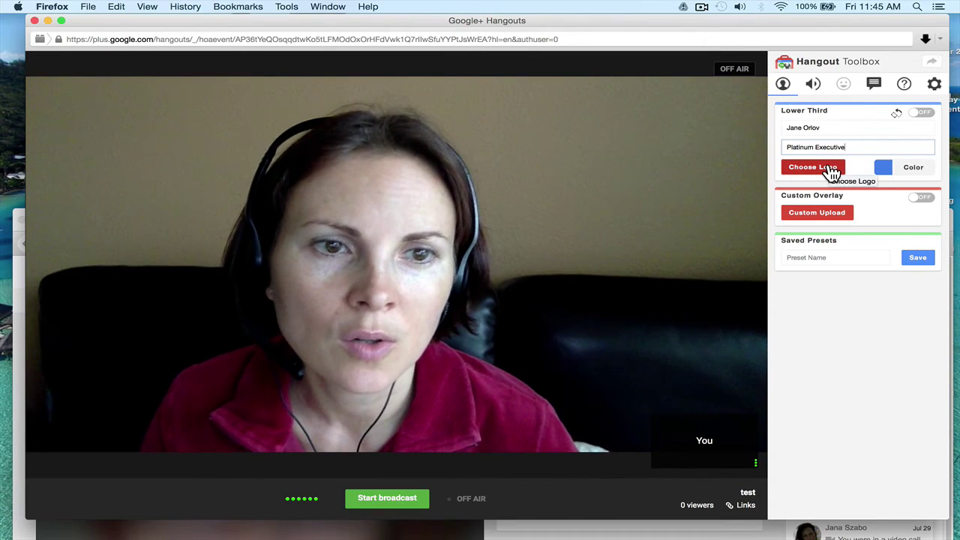
Choose the transparent favicon essante logo file as the lower third's logo.
left_click(830, 168)
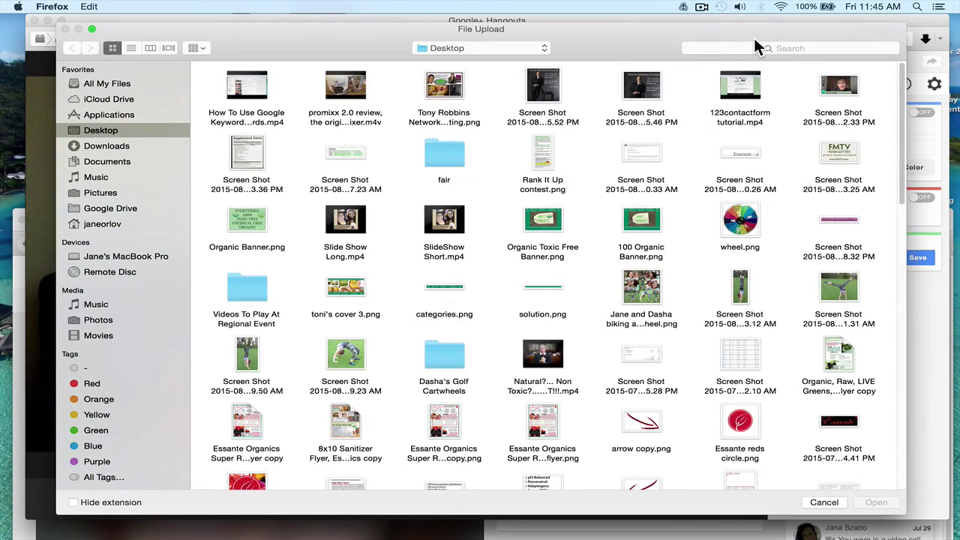
left_click(752, 47)
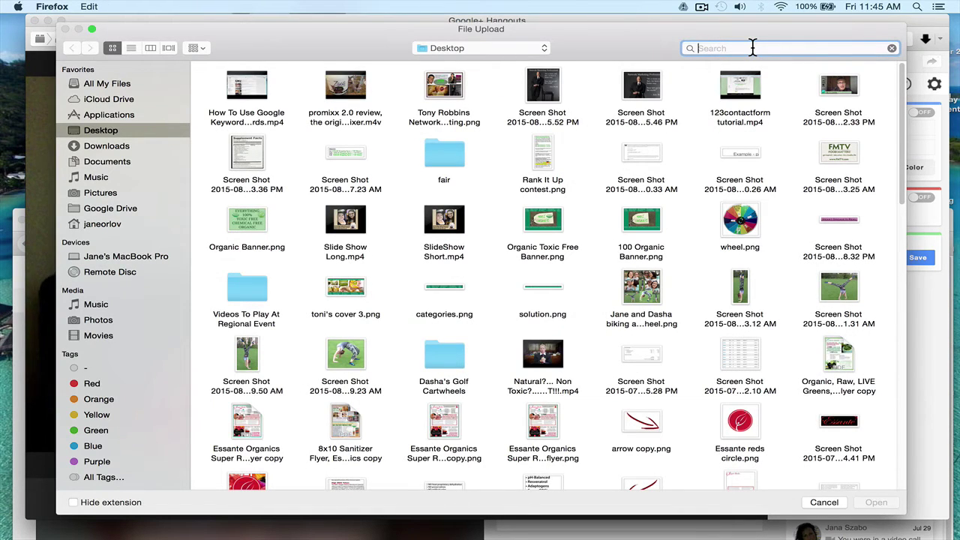
type("favicon")
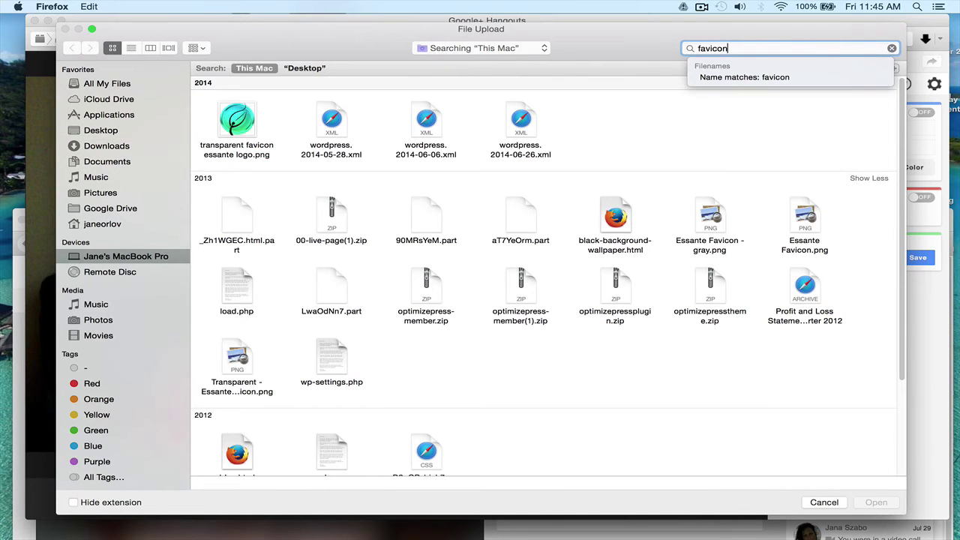
double_click(248, 116)
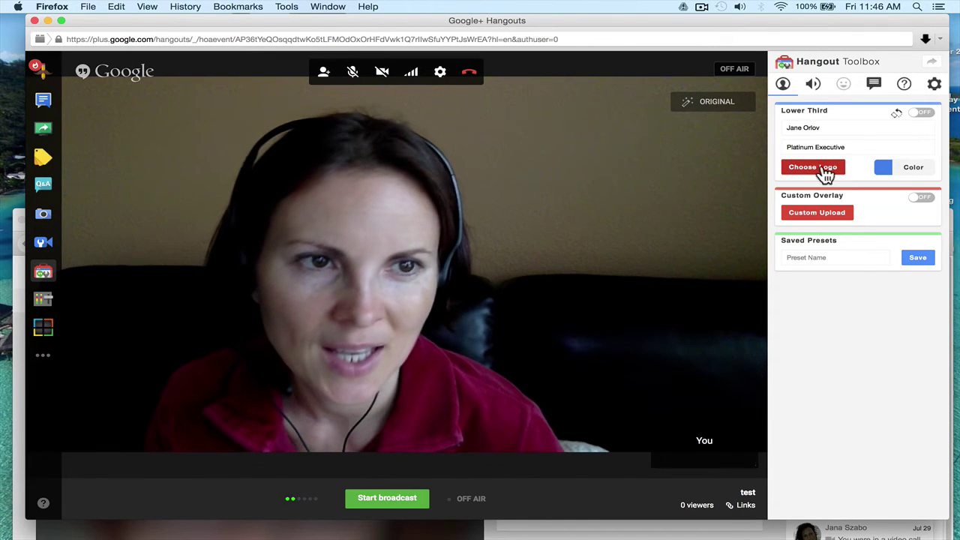
Set the lower third colour to green and preview it on the video, then hide it.
left_click(900, 177)
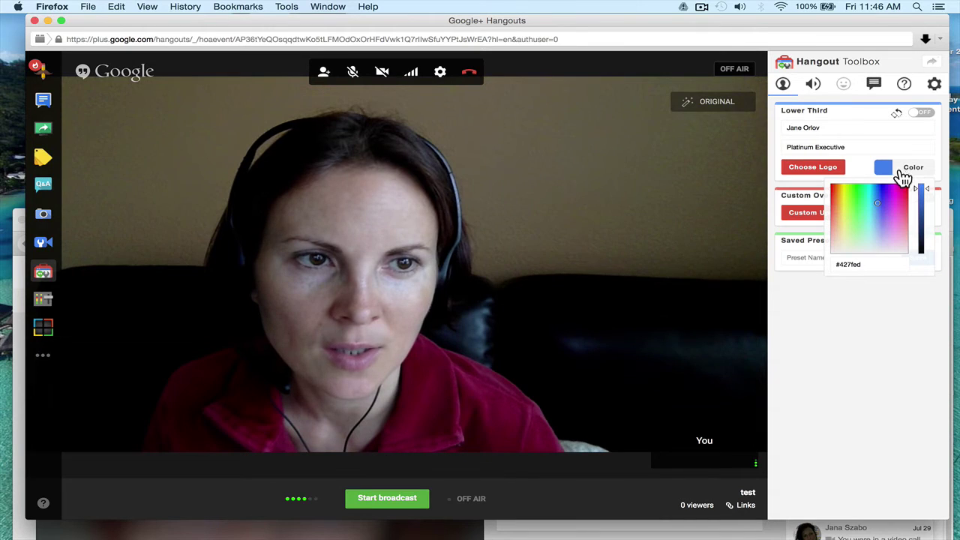
left_click(864, 195)
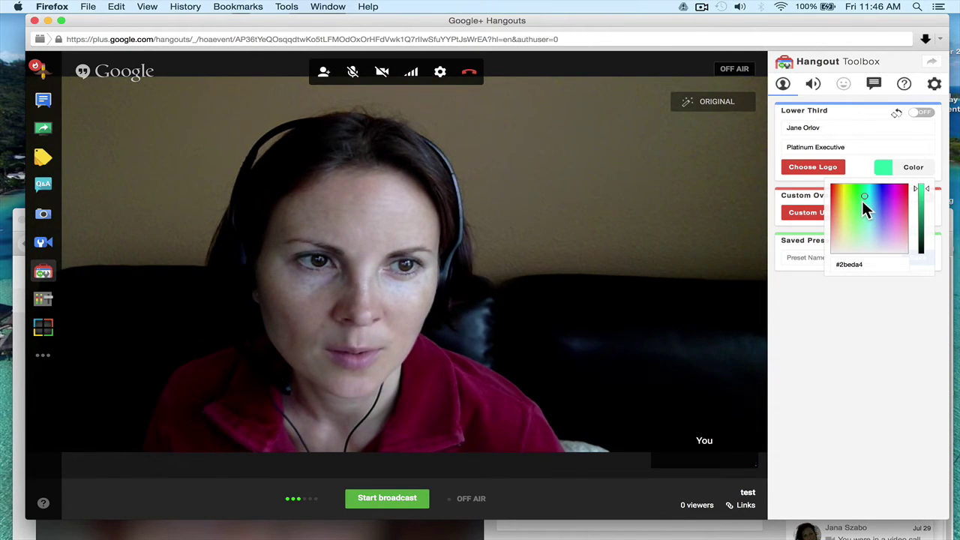
left_click(859, 197)
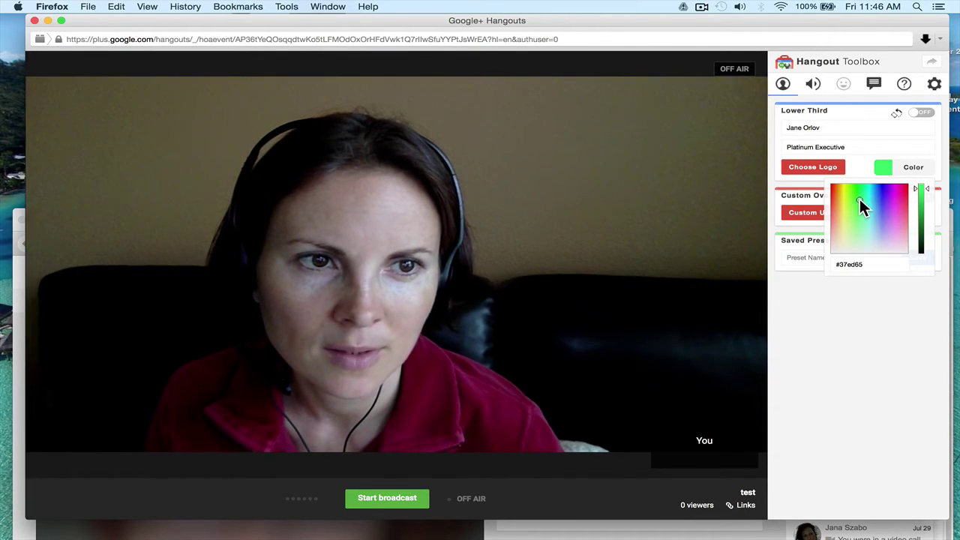
left_click(922, 114)
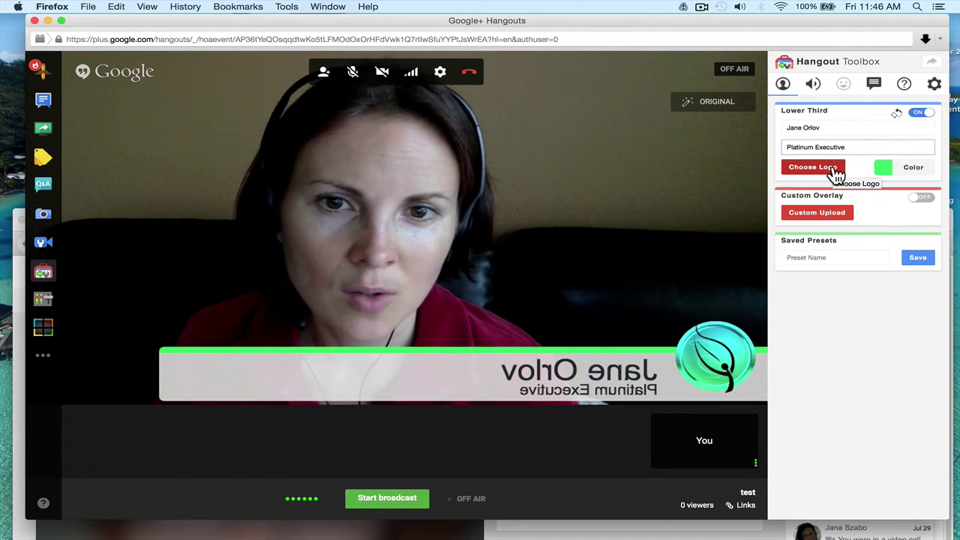
left_click(924, 115)
Change the lower third to pink, preview and hide it, then close the Toolbox panel.
left_click(914, 172)
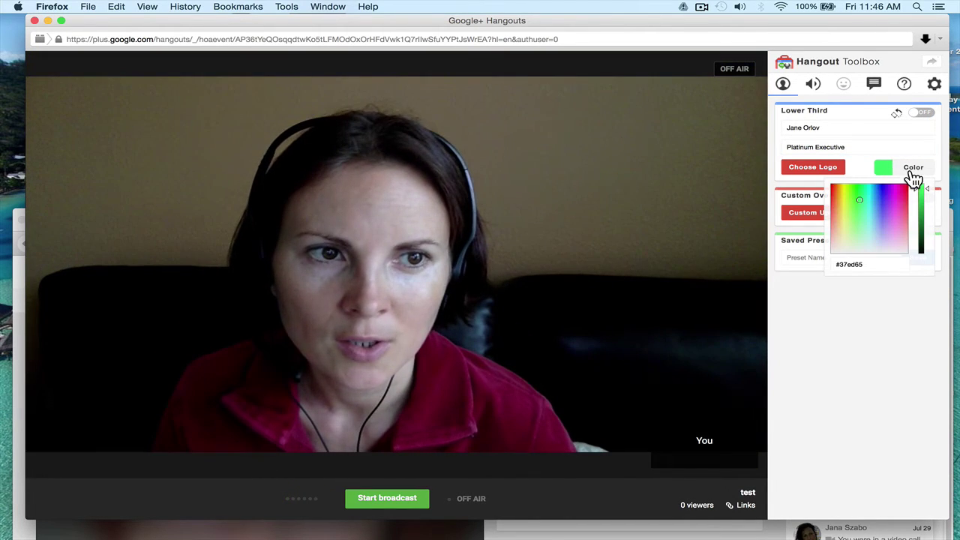
mouse_move(896, 201)
left_mouse_down()
mouse_move(899, 193)
mouse_move(901, 212)
left_mouse_up()
left_click(923, 114)
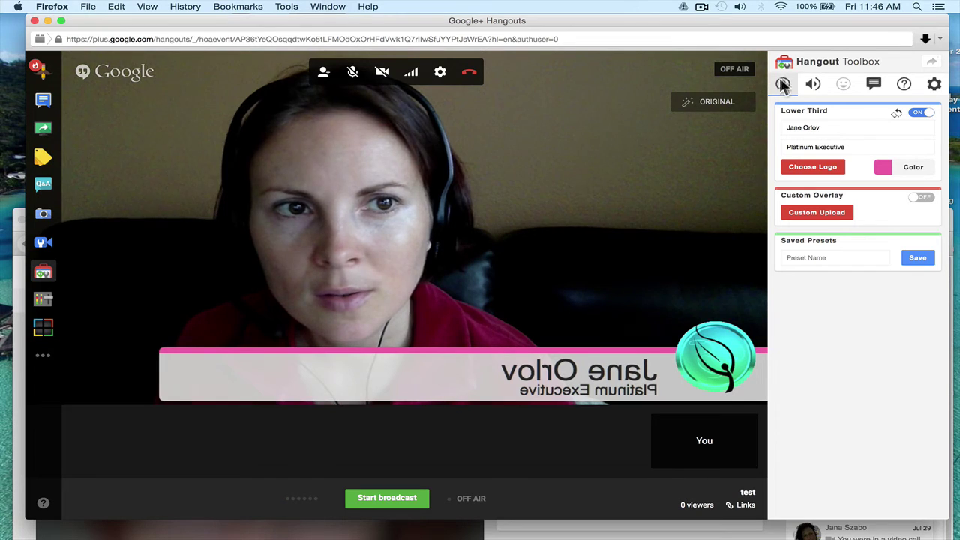
left_click(925, 112)
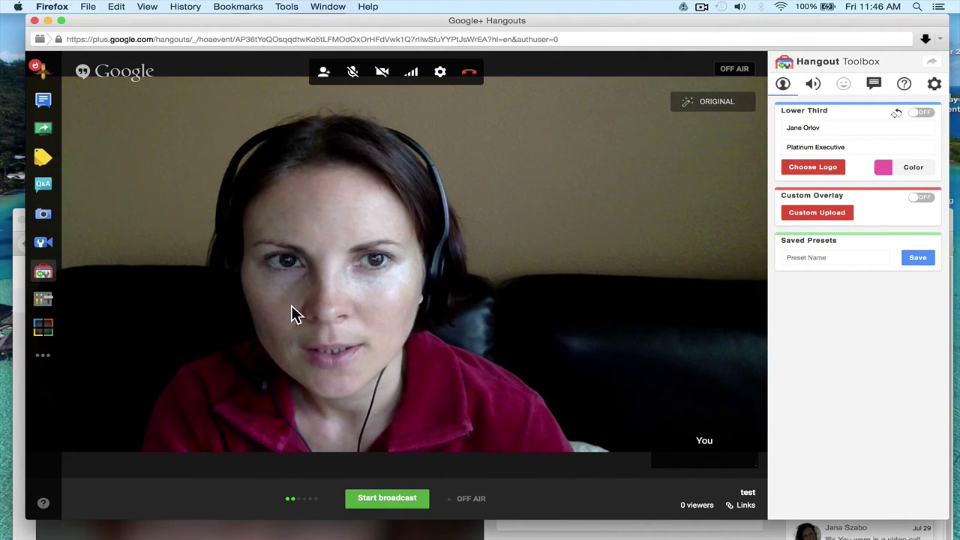
left_click(45, 274)
left_click(384, 39)
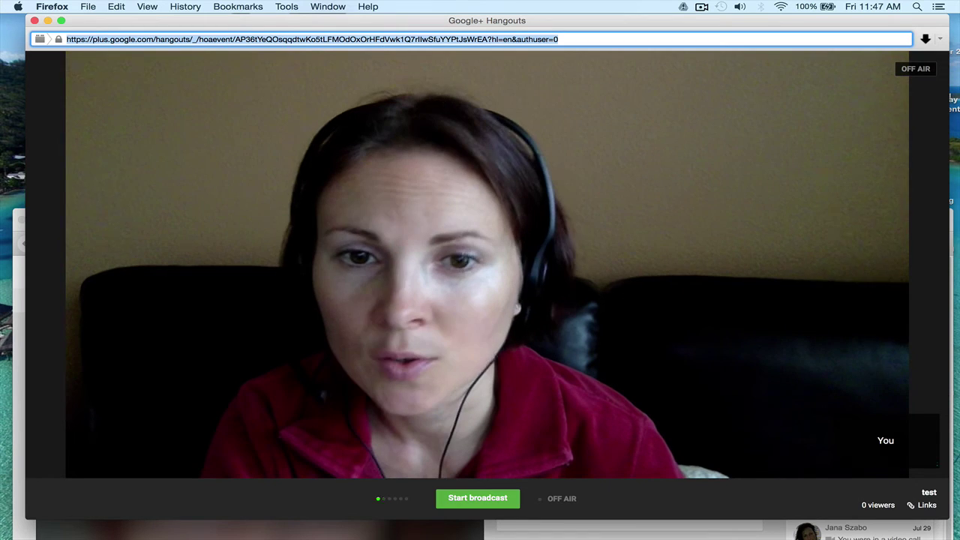
Check the YouTube Page link under Links, then start the broadcast to reach the Go Live! prompt.
mouse_move(606, 286)
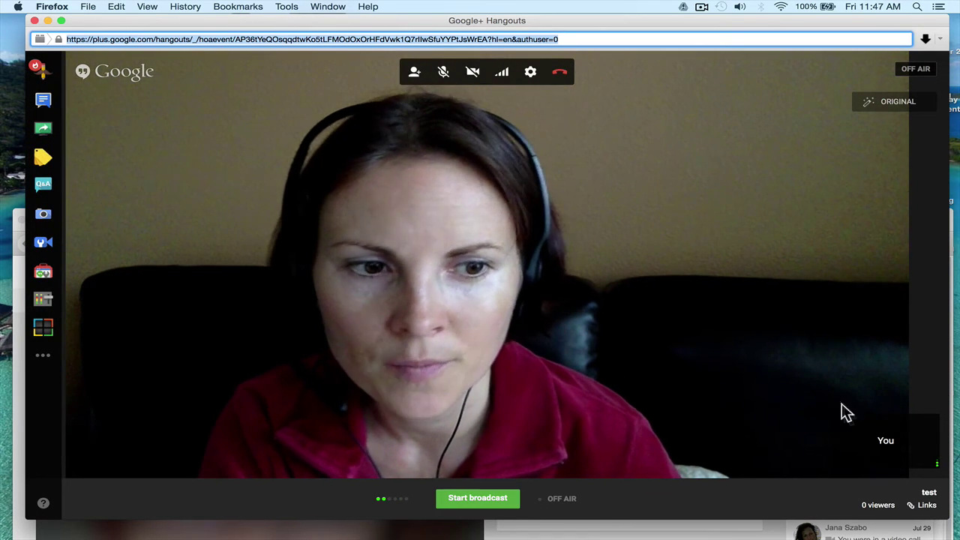
left_click(921, 505)
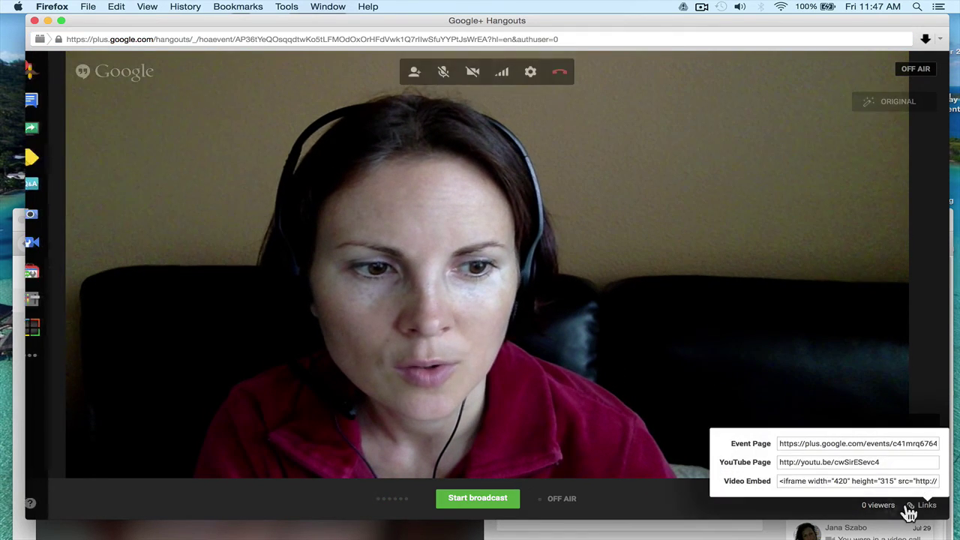
left_click(823, 458)
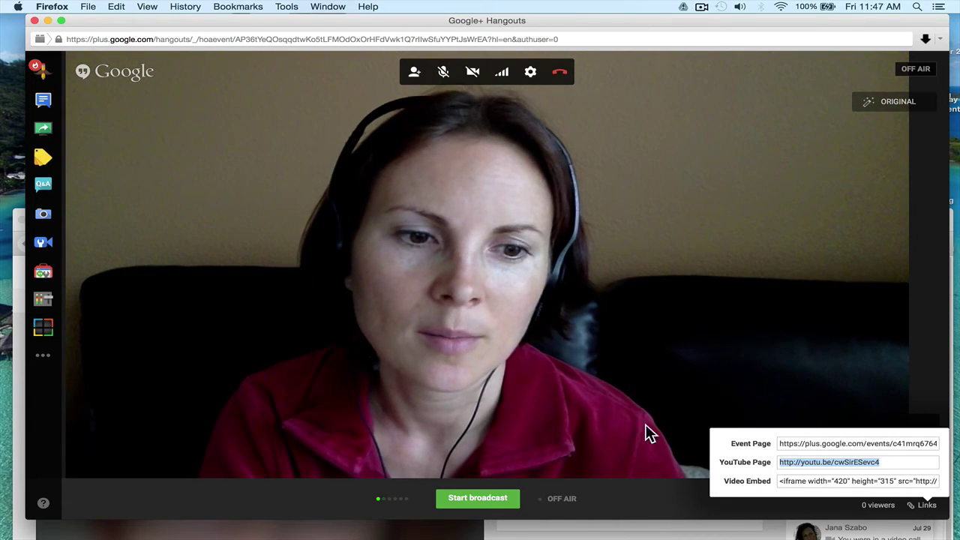
left_click(924, 505)
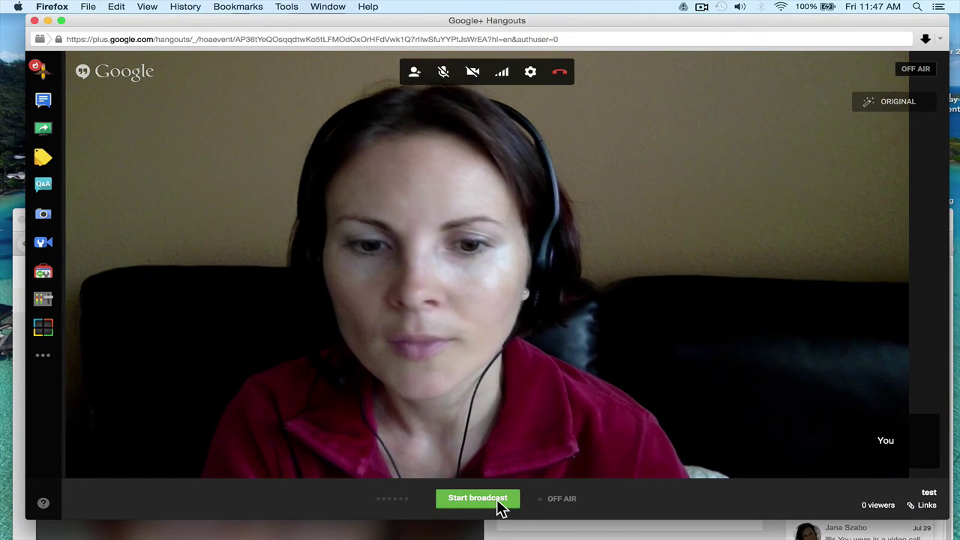
mouse_move(5, 253)
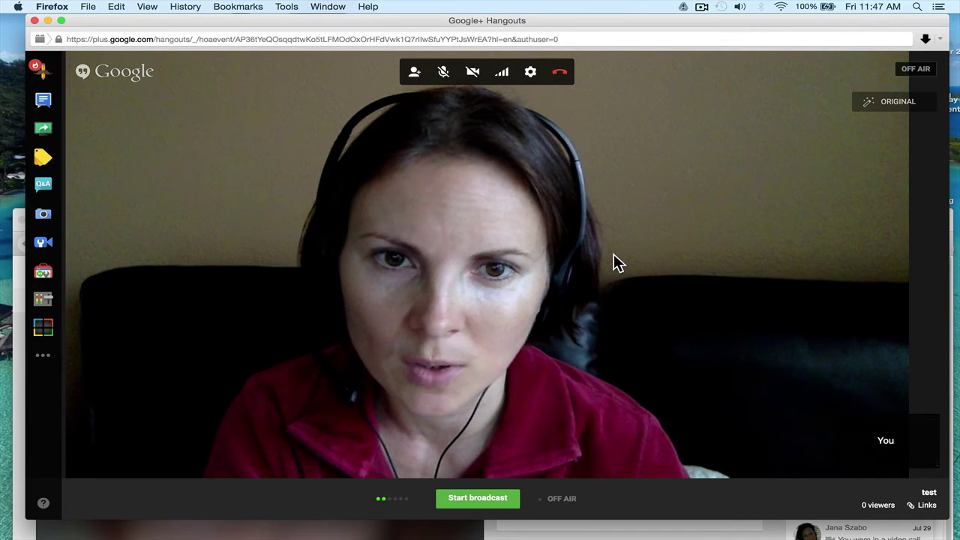
left_click(501, 501)
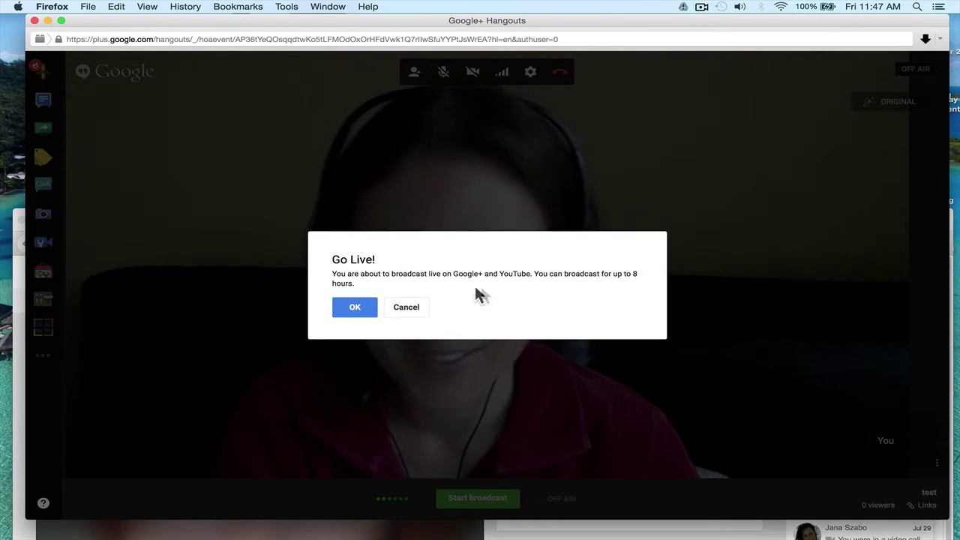
Confirm going live, then copy the broadcast's YouTube Page link from Links.
left_click(368, 305)
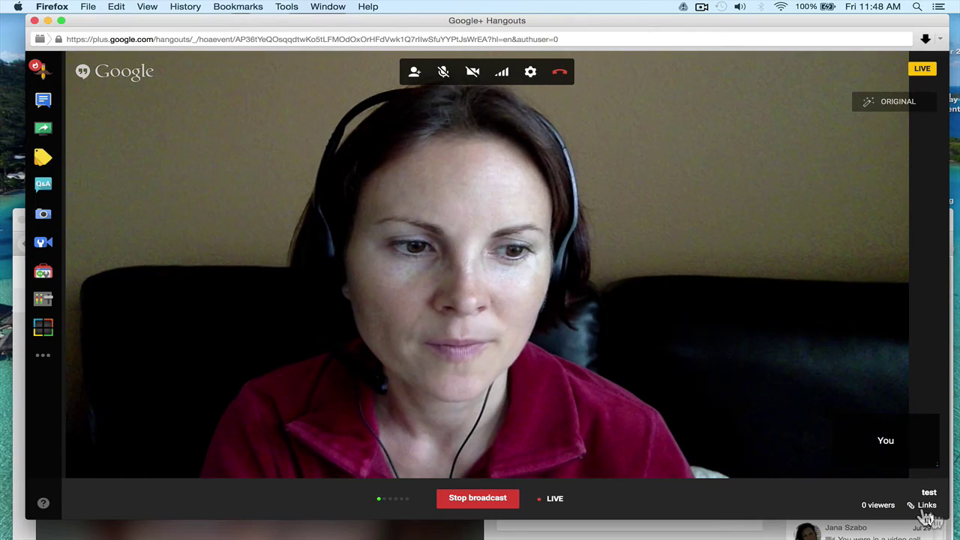
left_click(922, 504)
left_click(868, 461)
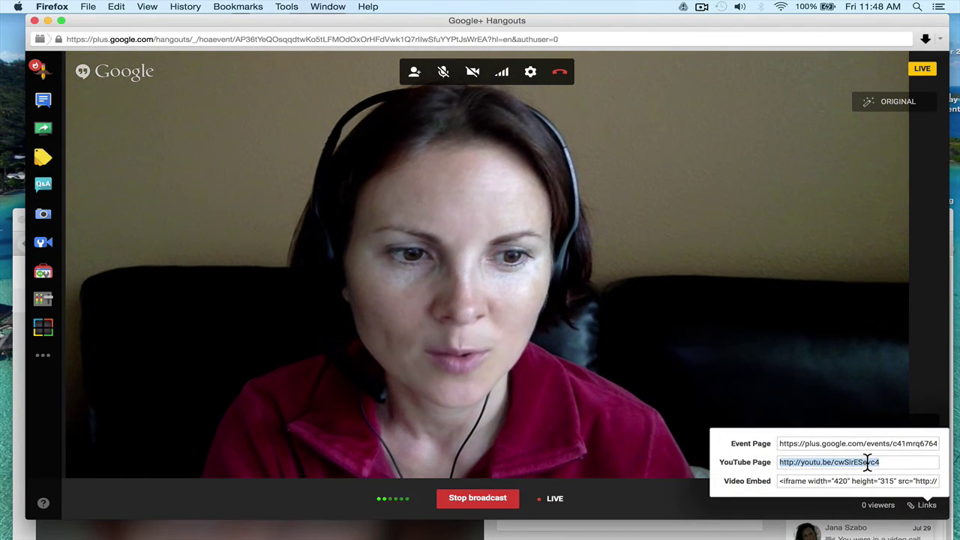
right_click(868, 461)
left_click(847, 382)
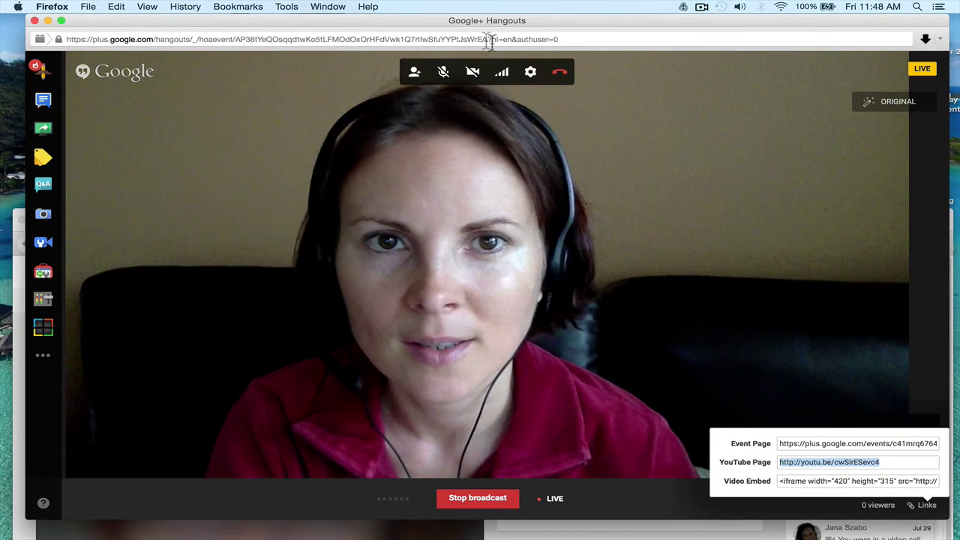
left_click_drag(562, 20, 567, 133)
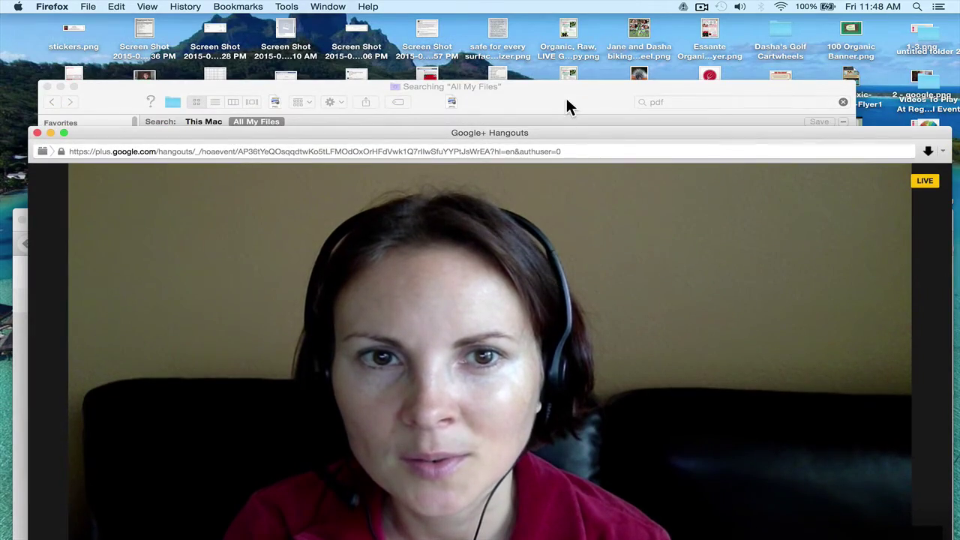
left_click(23, 341)
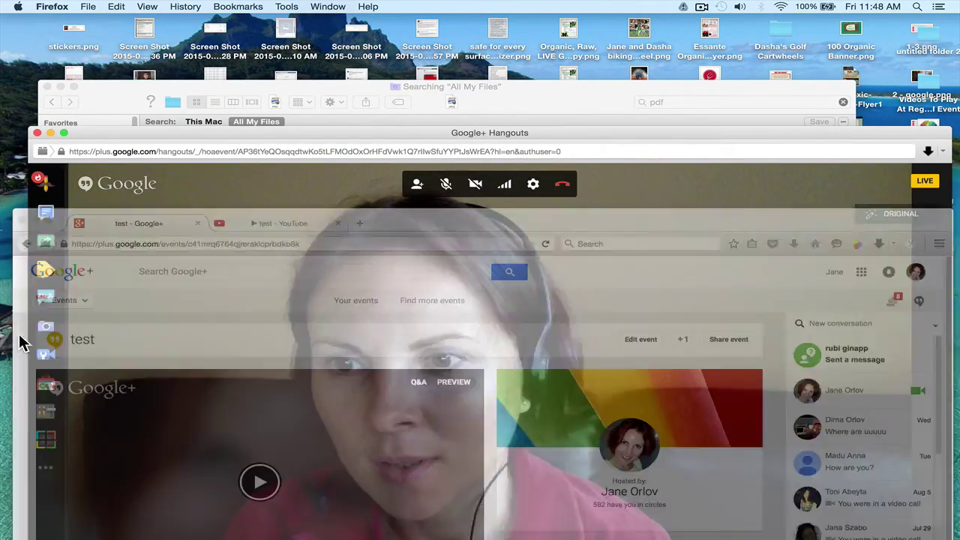
left_click_drag(383, 219, 310, 47)
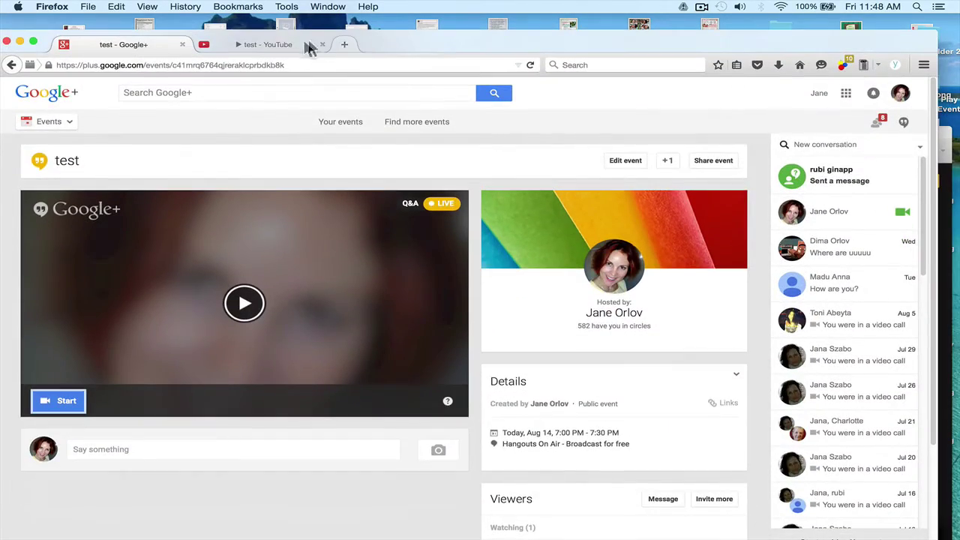
left_click(263, 47)
left_click(323, 44)
left_click(183, 45)
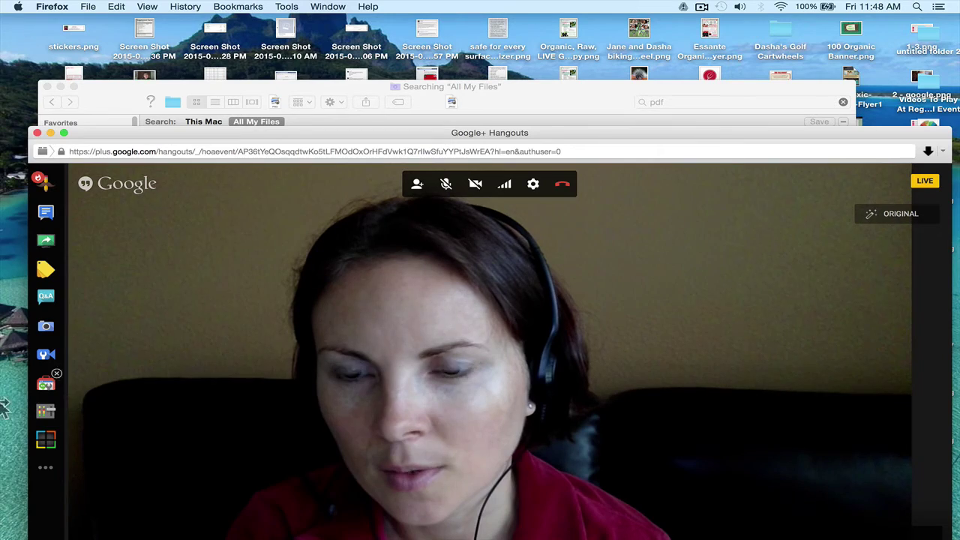
mouse_move(6, 416)
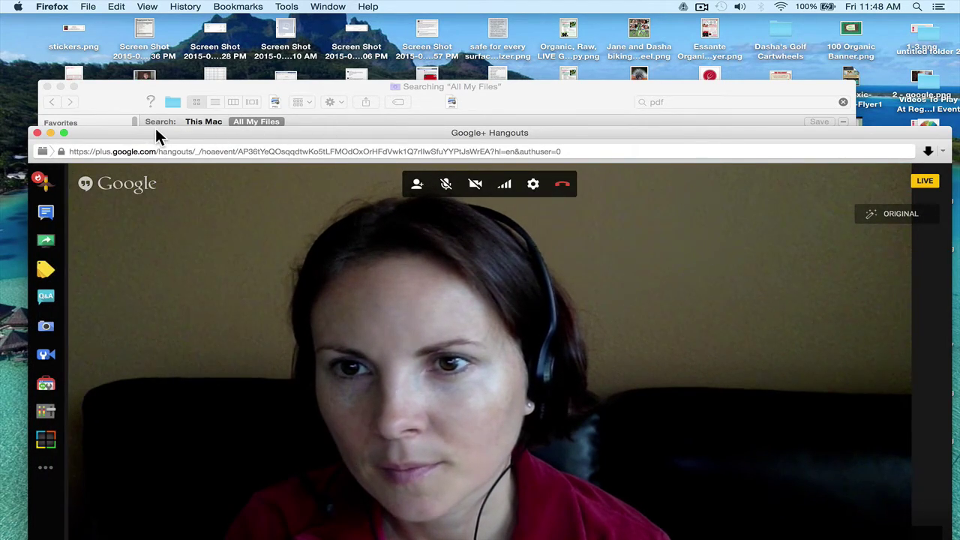
left_click_drag(155, 130, 149, 64)
left_click(88, 7)
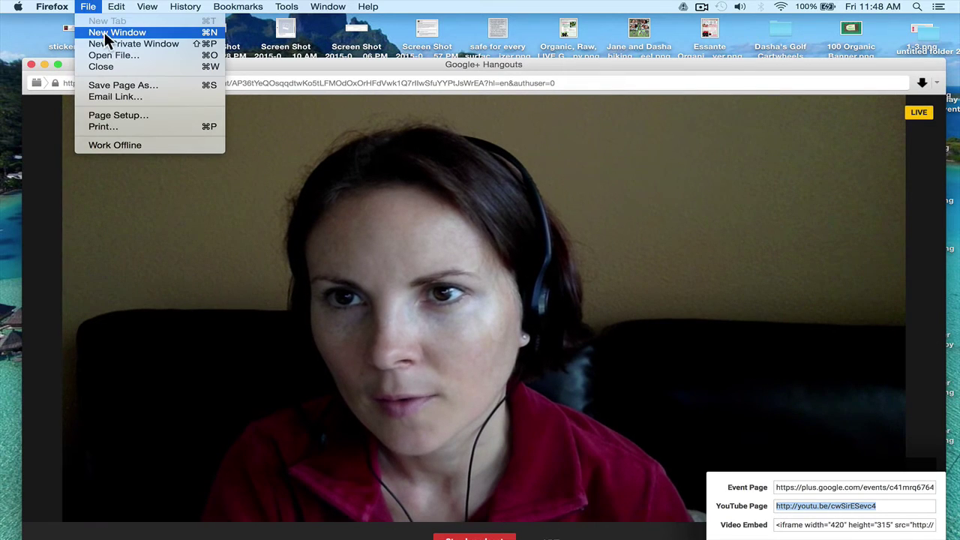
left_click(104, 32)
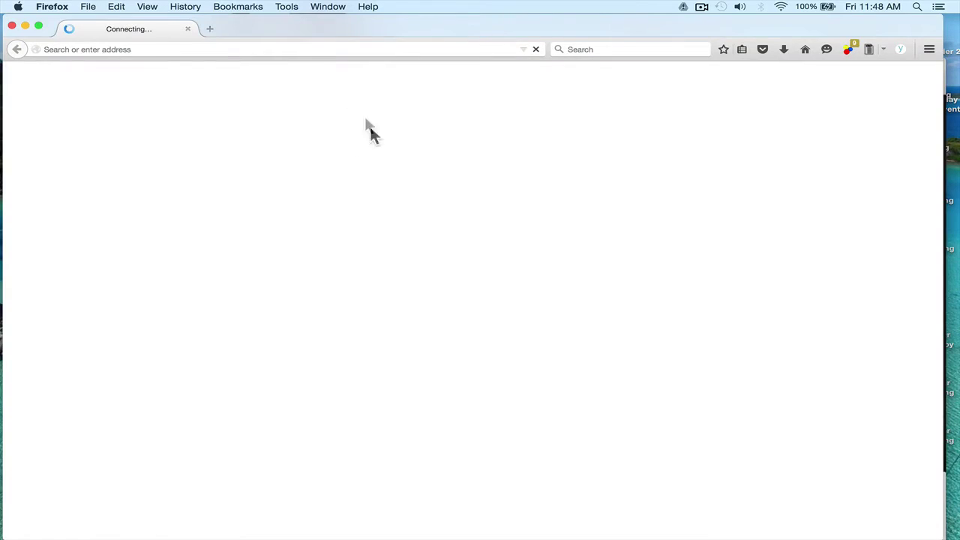
left_click(257, 46)
right_click(258, 50)
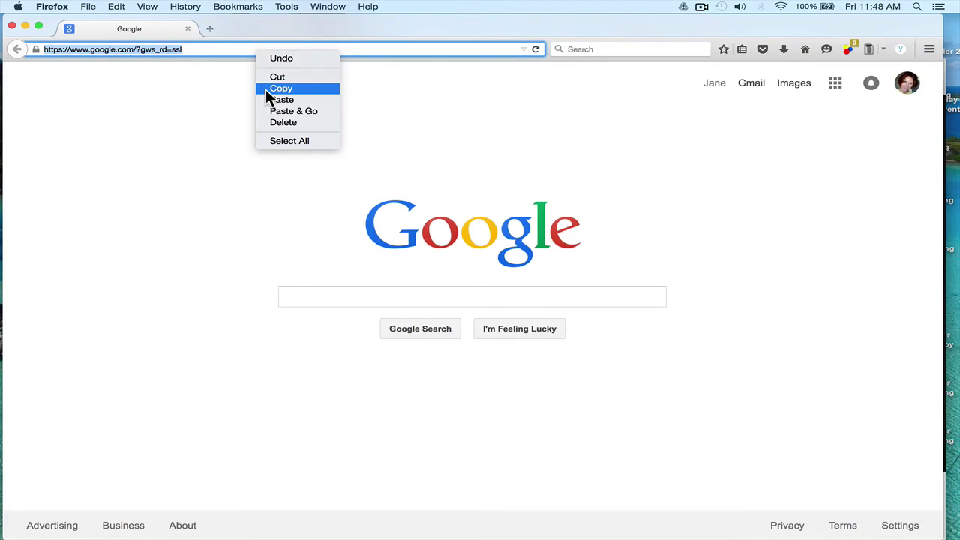
left_click(268, 99)
key("Return")
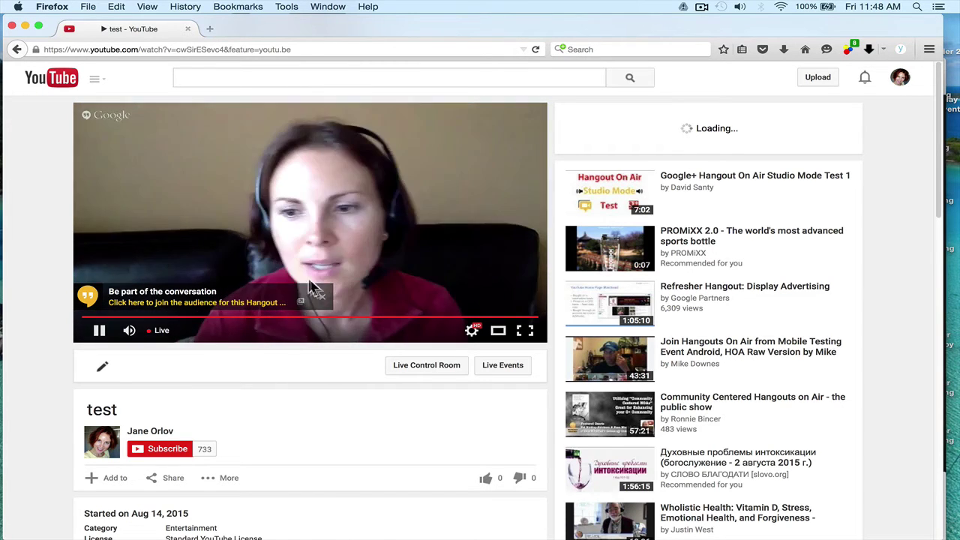
left_click(322, 301)
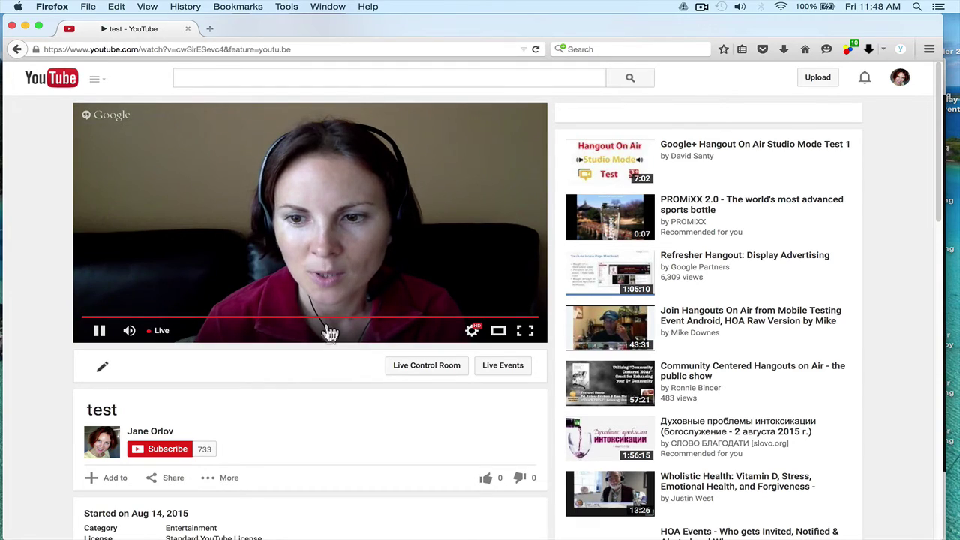
scroll(325, 330, "down", 5)
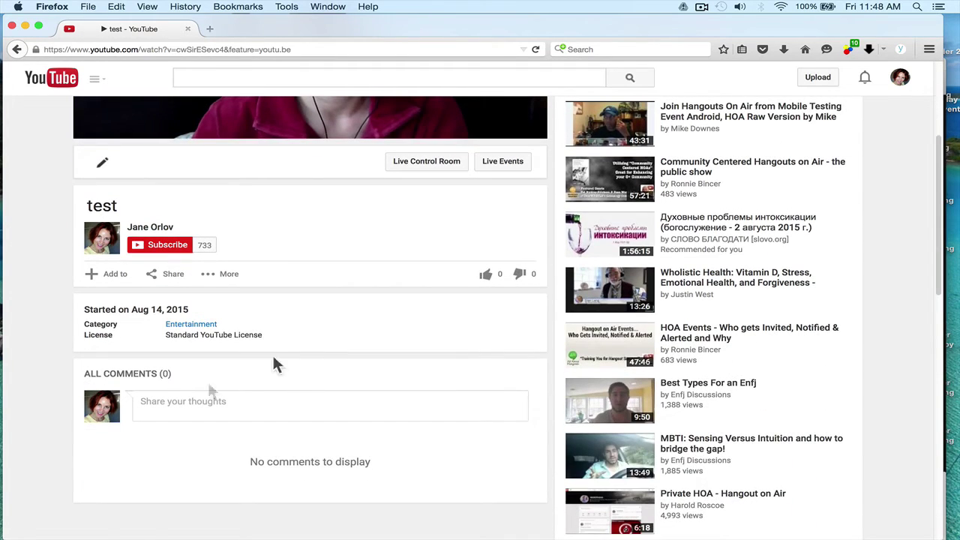
scroll(352, 411, "up", 5)
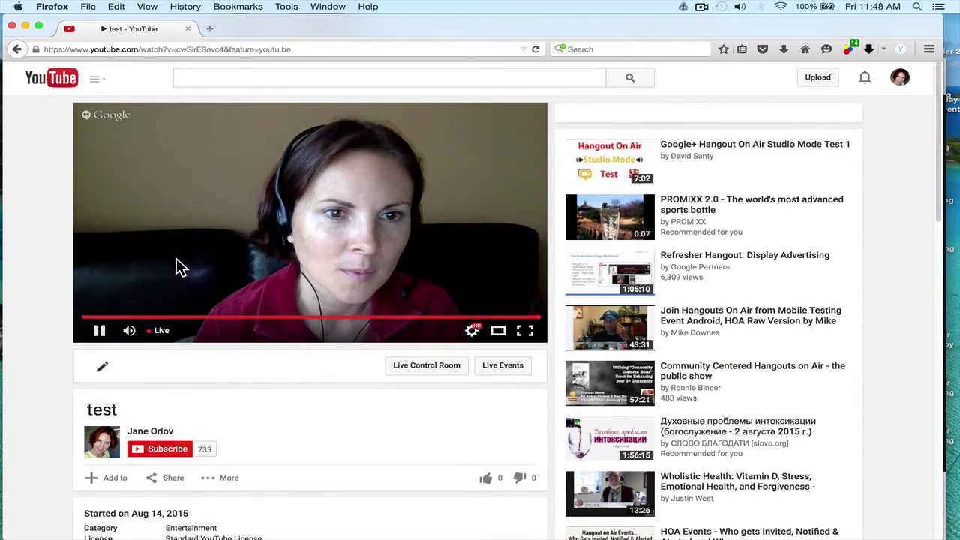
left_click(187, 29)
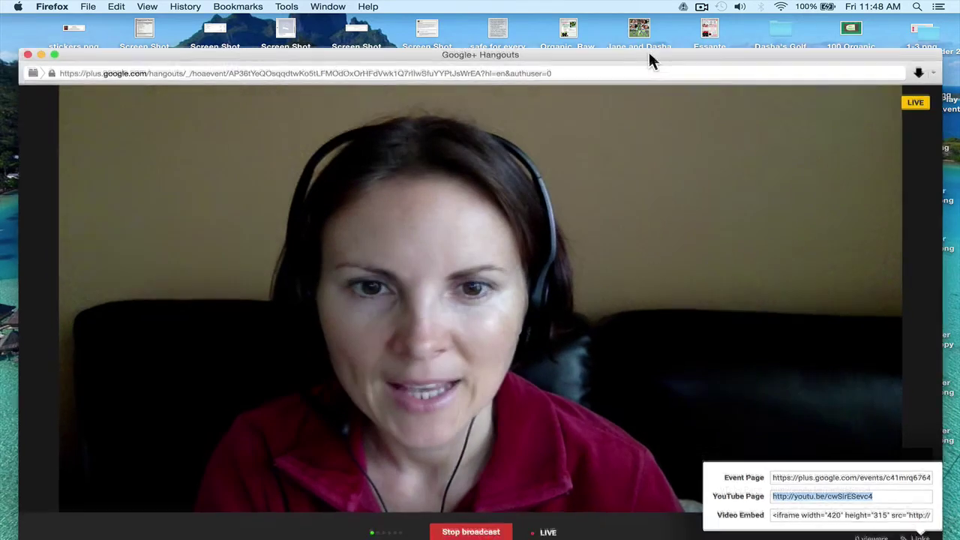
Open the Hangout Toolbox, set the lower third colour to green and switch it on.
left_click_drag(650, 60, 642, 26)
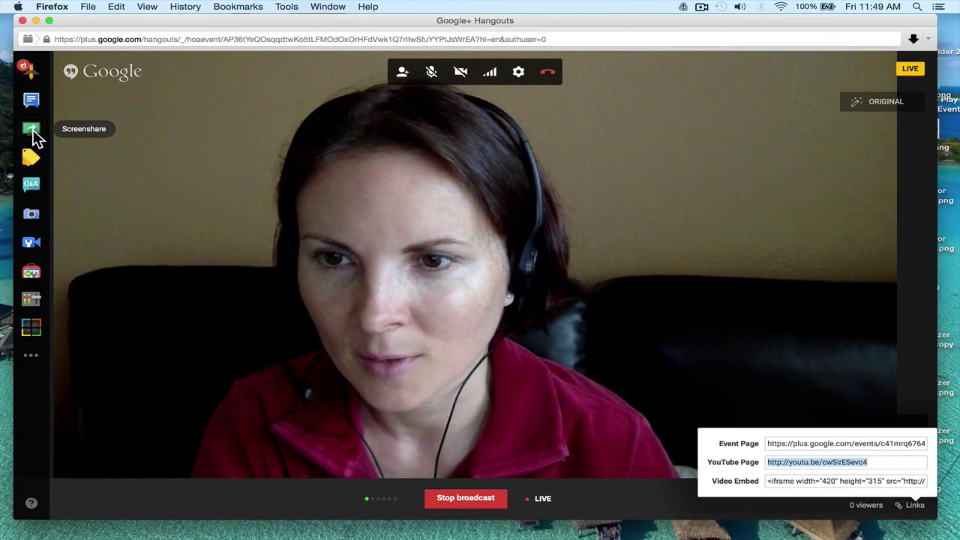
left_click(34, 271)
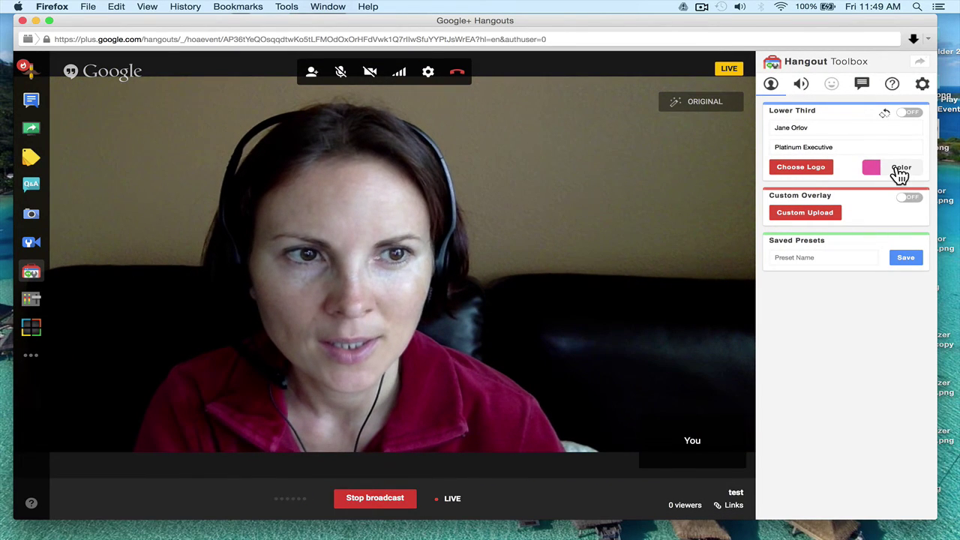
left_click(899, 171)
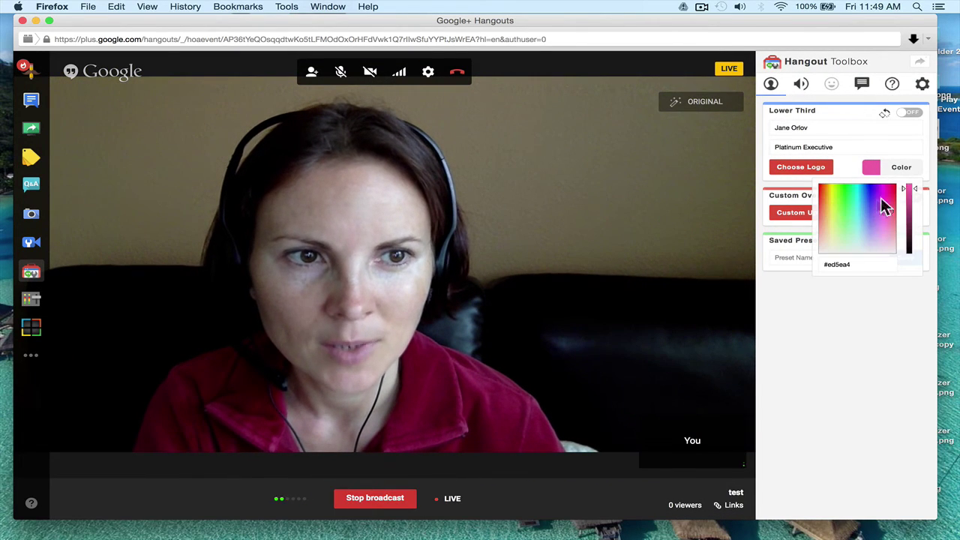
left_click(911, 113)
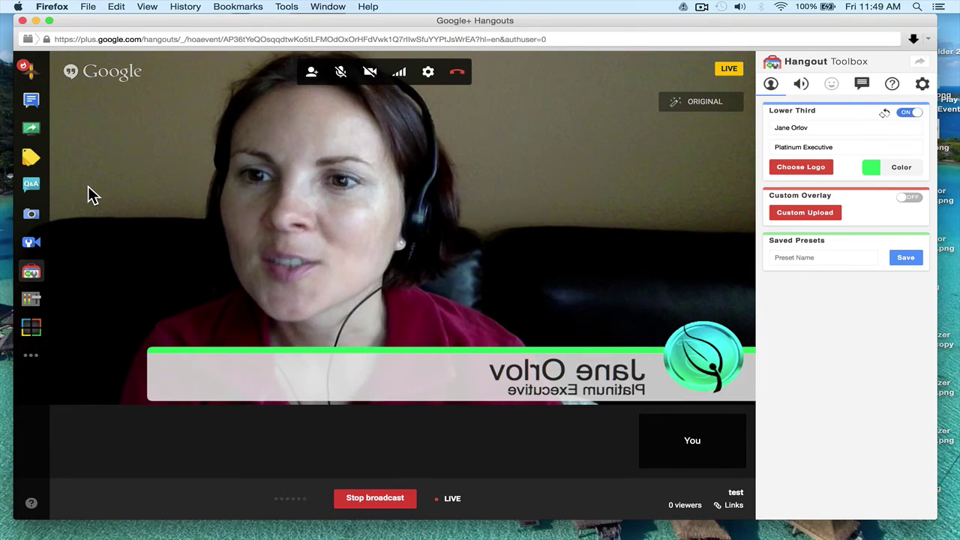
Share the whole desktop in the Hangouts broadcast.
left_click(36, 130)
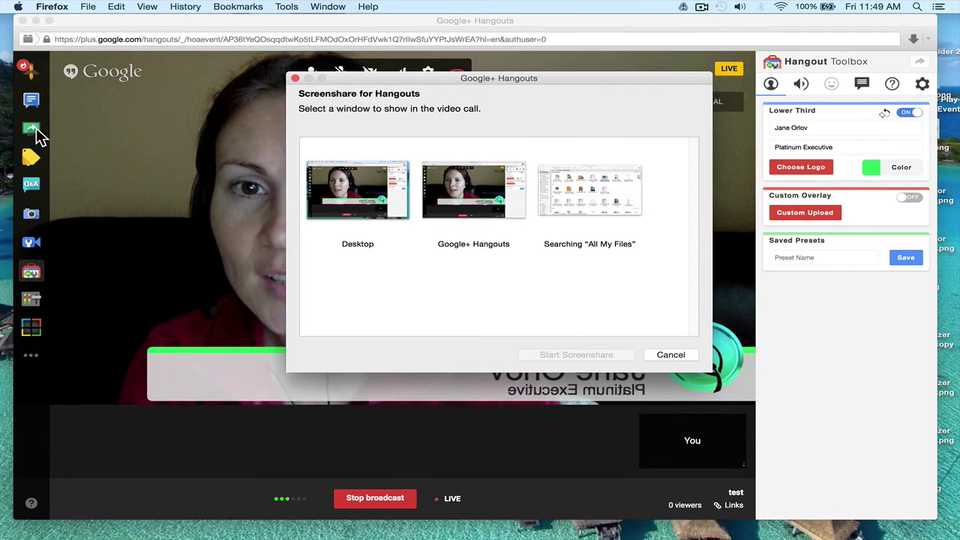
left_click(378, 179)
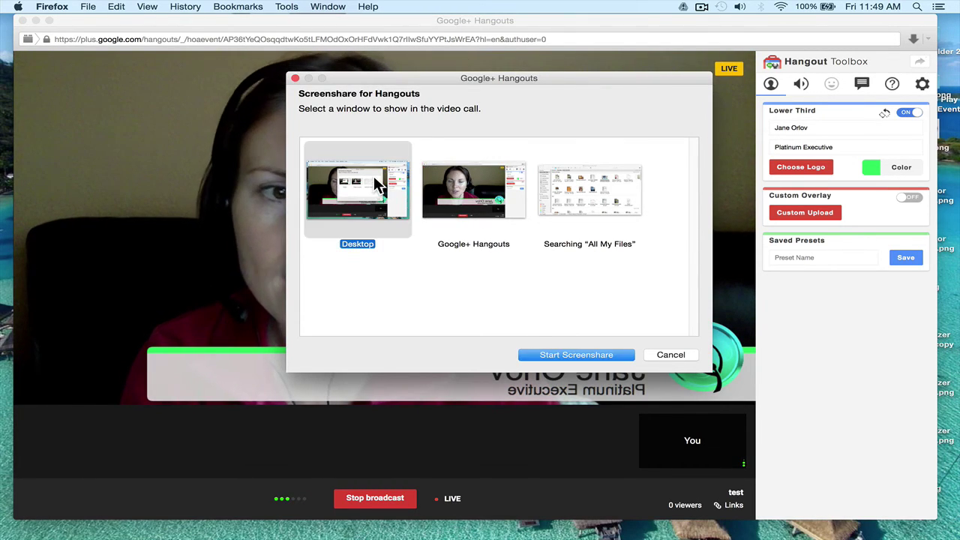
left_click(576, 355)
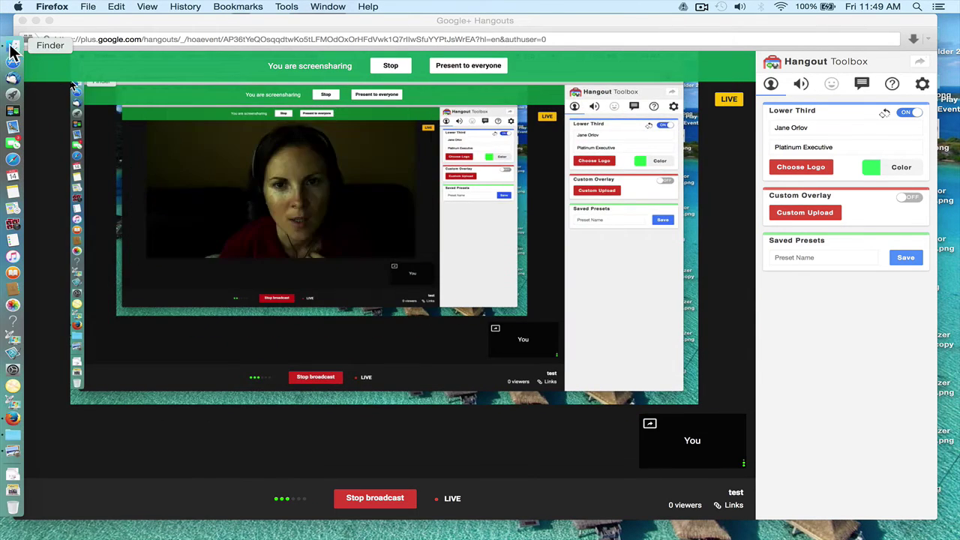
Open the Essante Organics Presentation 4 PDF from Finder in Preview, full screen.
left_click(12, 50)
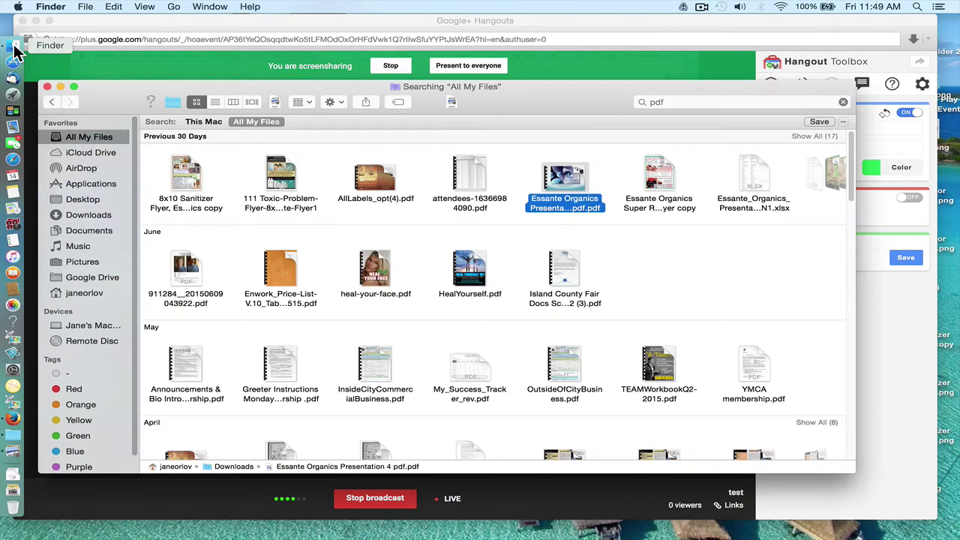
double_click(559, 178)
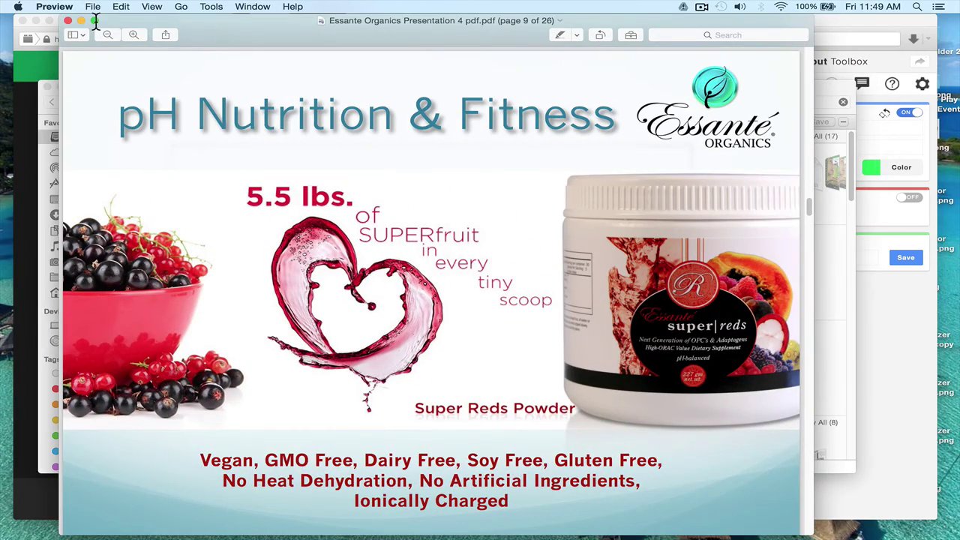
left_click(95, 19)
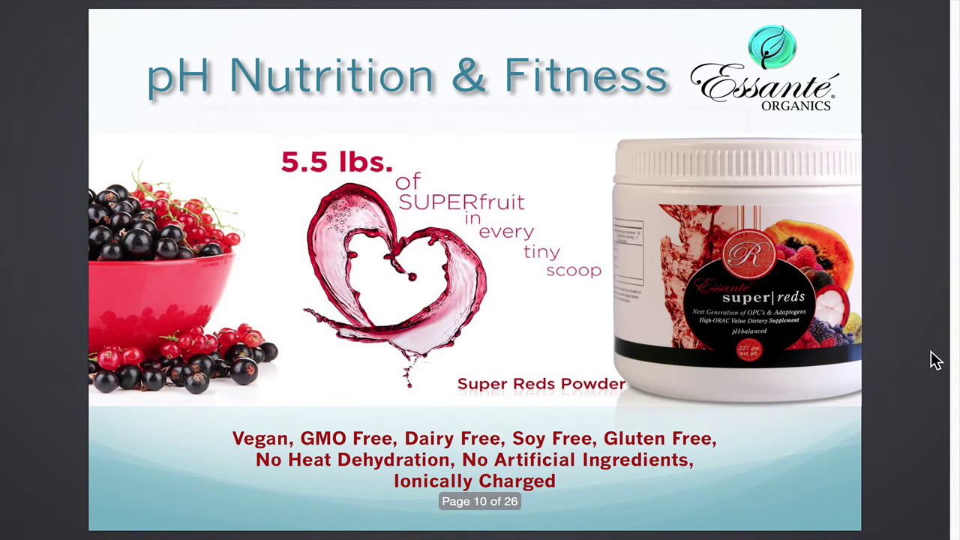
Advance through the slides to the residual earnings table, page 19, then exit full screen.
key("Right")
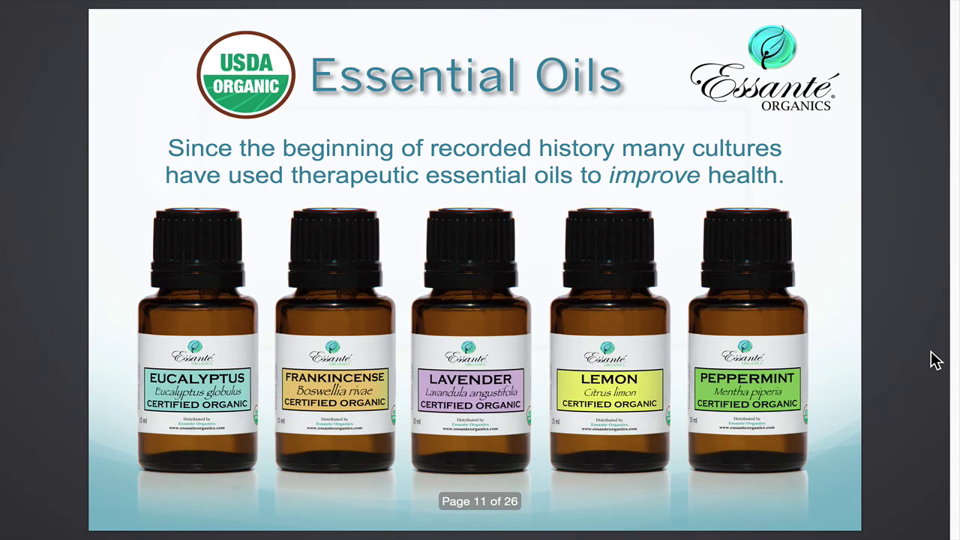
key("Right")
key("Right")
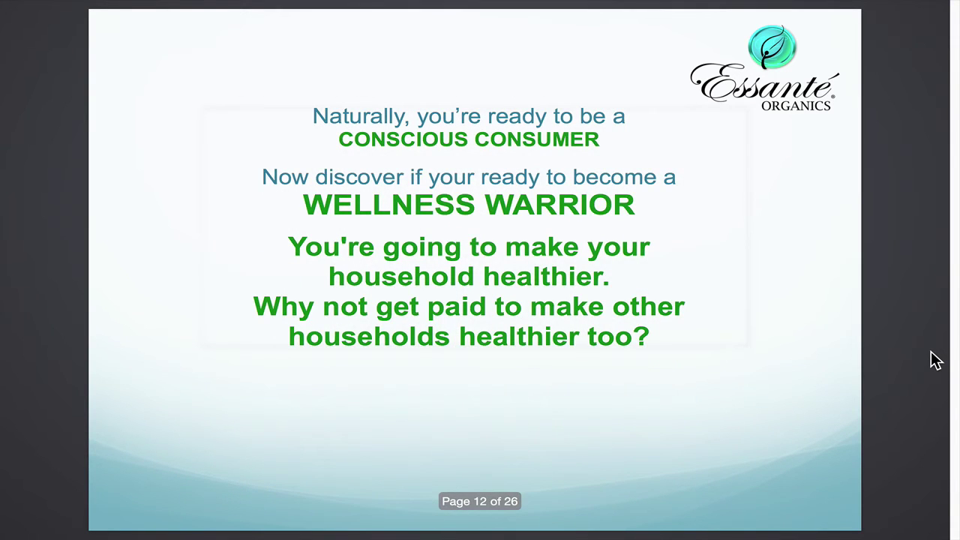
key("Right")
key("Right")
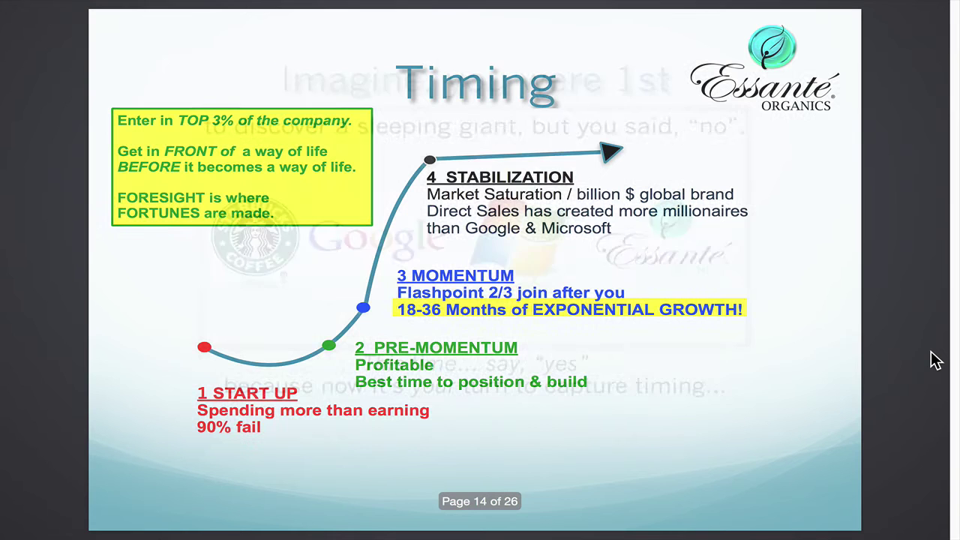
key("Right")
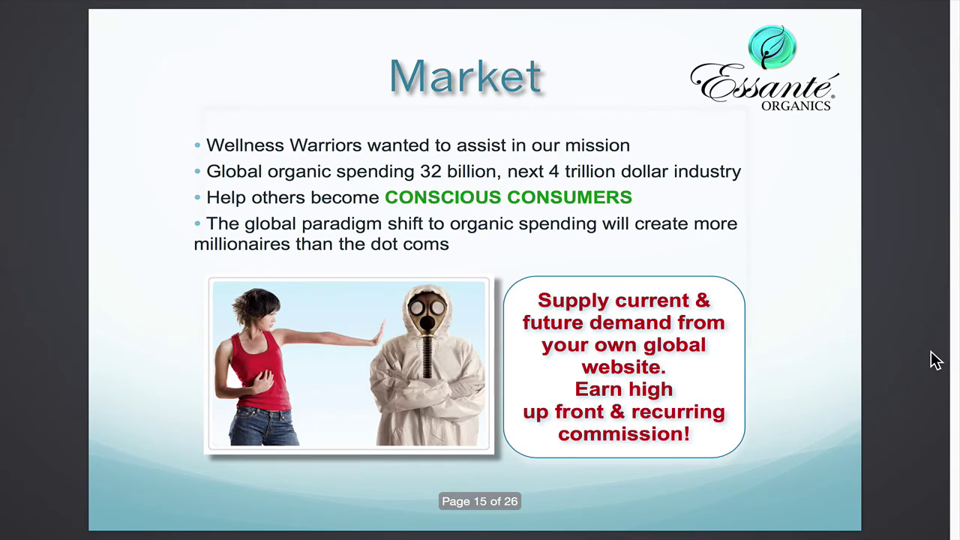
key("Right")
key("Right")
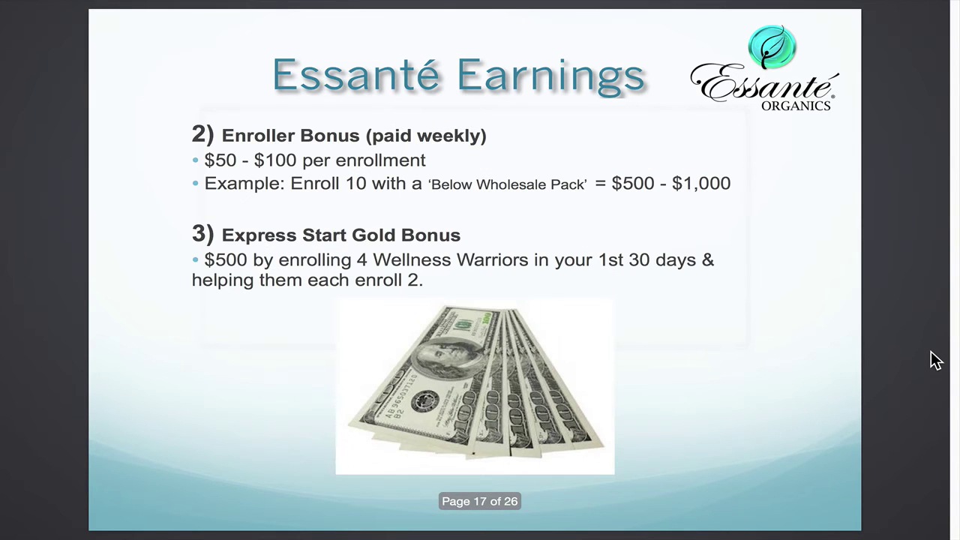
key("Right")
key("Right")
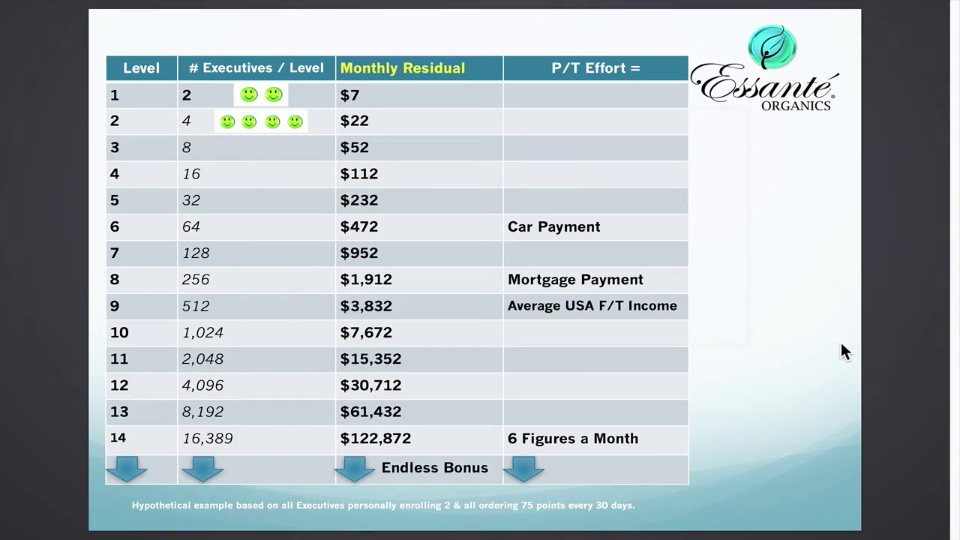
key("Escape")
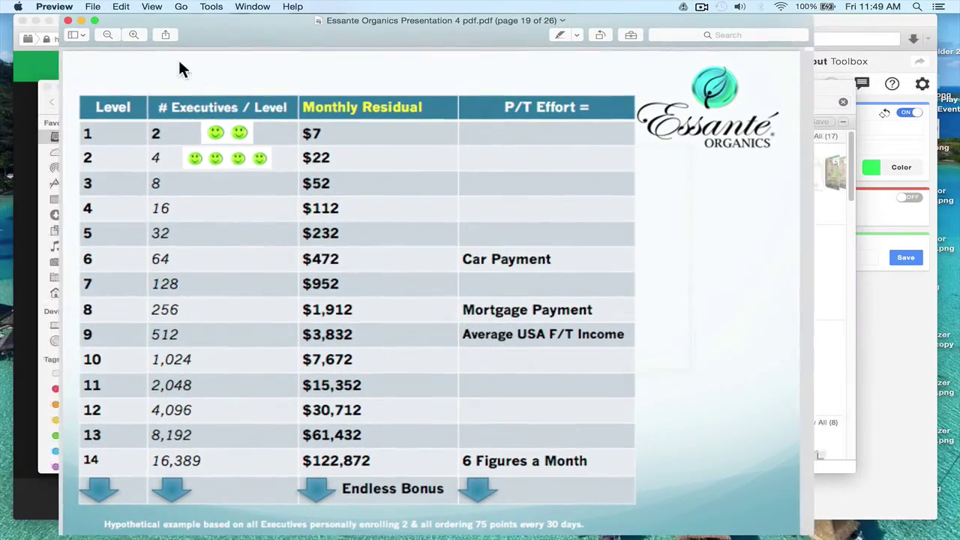
Close the presentation, stop the screenshare, and end the live broadcast.
left_click(67, 20)
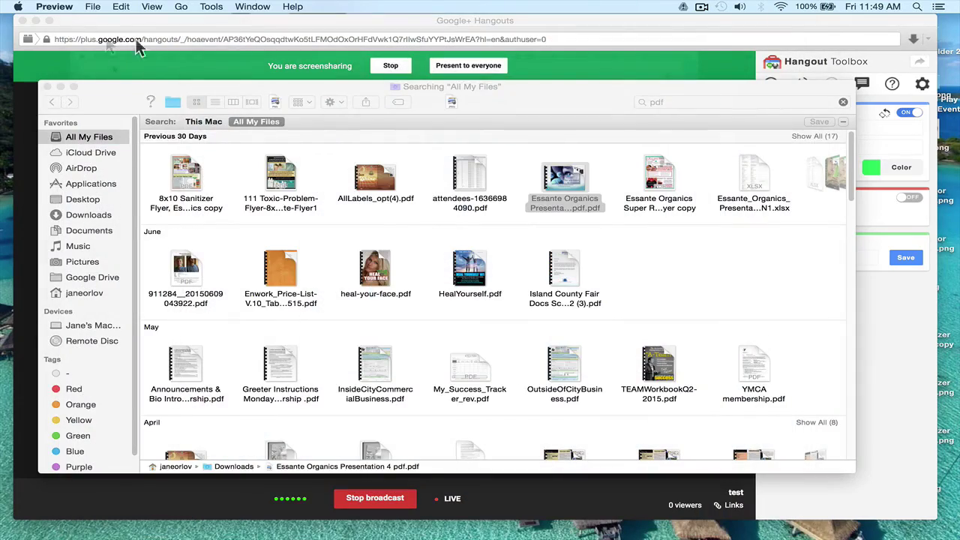
left_click(384, 68)
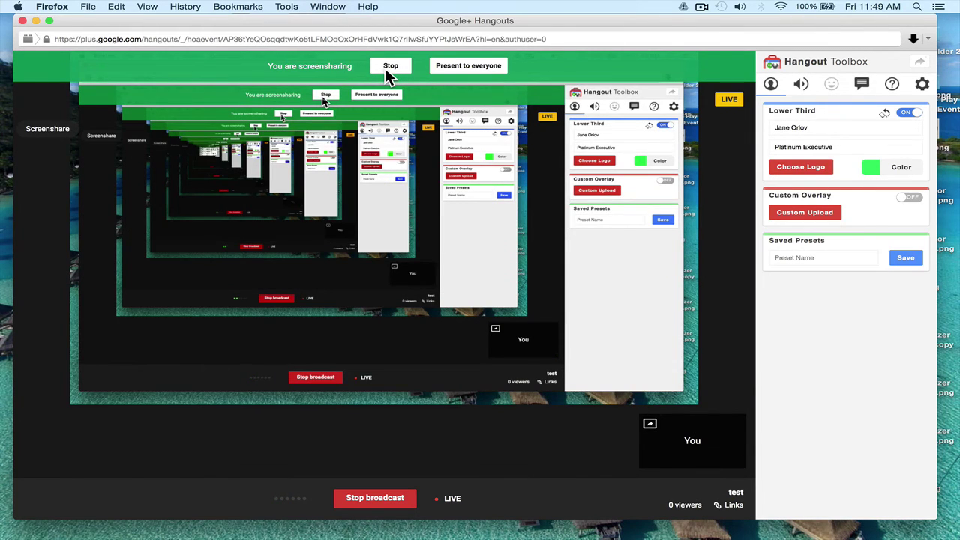
left_click(384, 65)
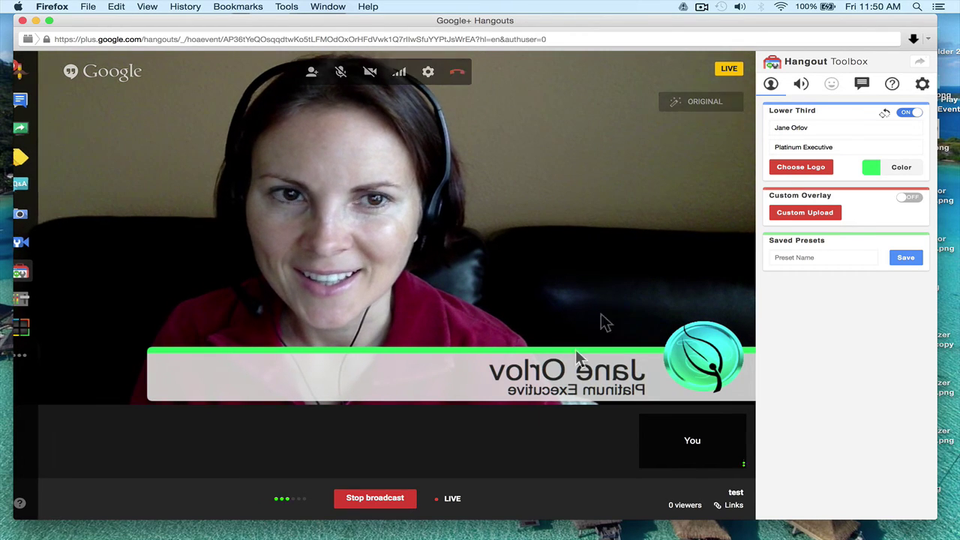
left_click(377, 504)
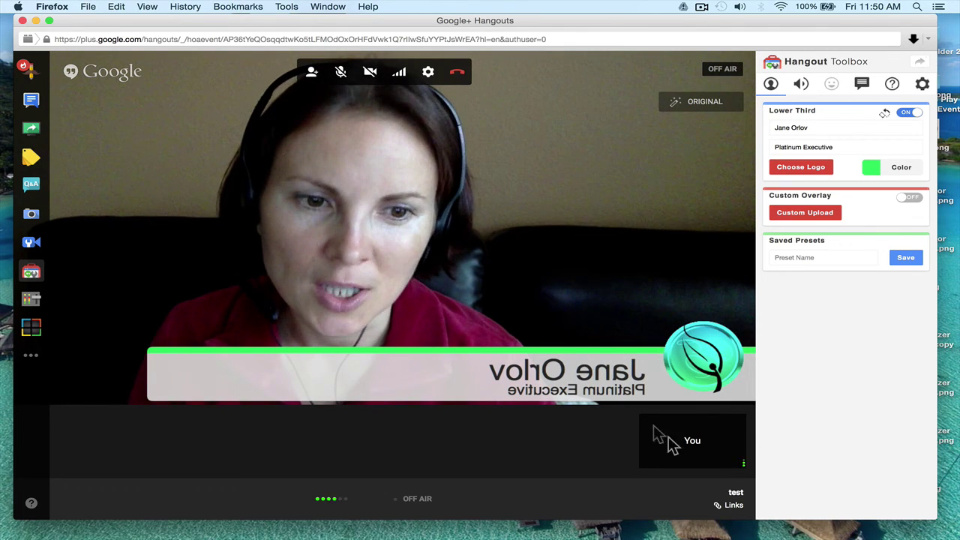
Copy the broadcast's YouTube page URL from the Links panel.
left_click(734, 505)
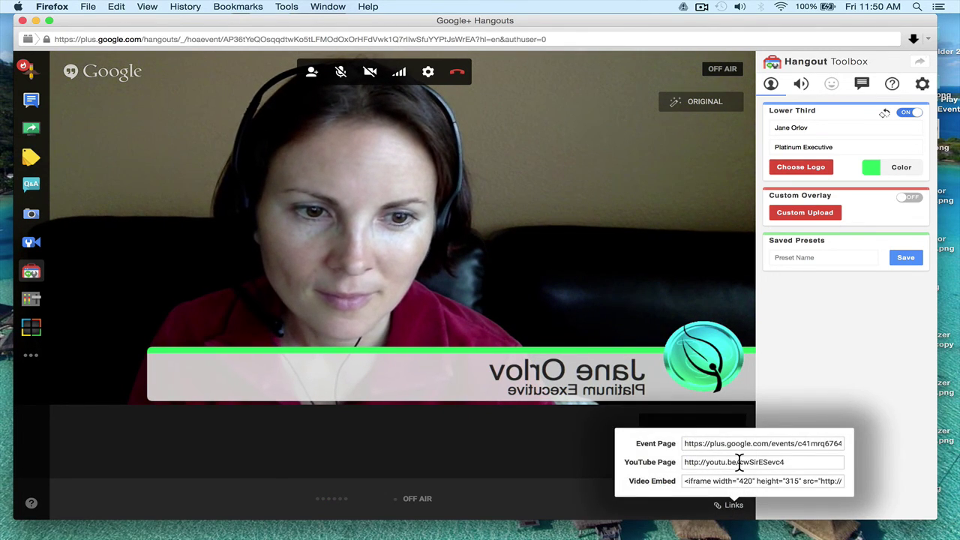
right_click(739, 462)
left_click(776, 379)
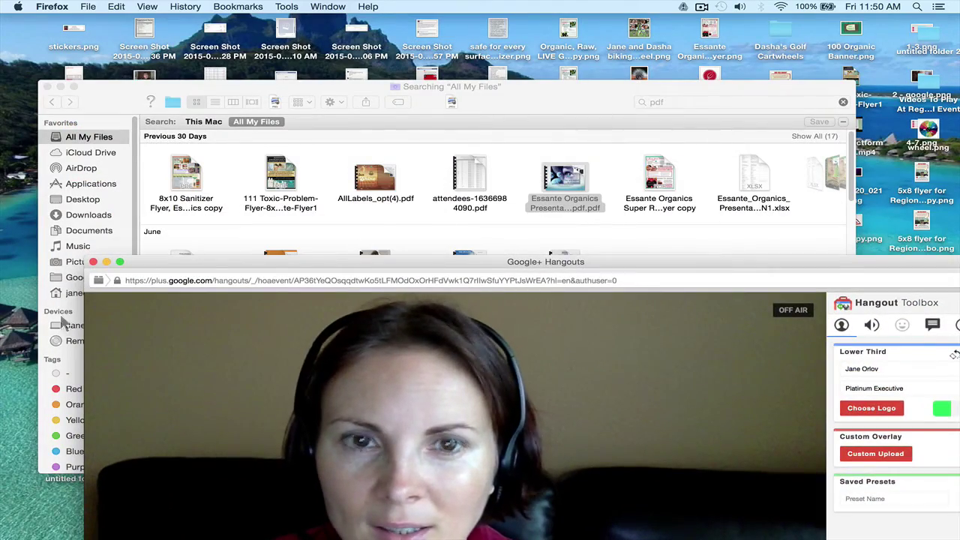
Paste the YouTube link into a new Firefox window's address bar and load it.
left_click_drag(263, 262, 199, 62)
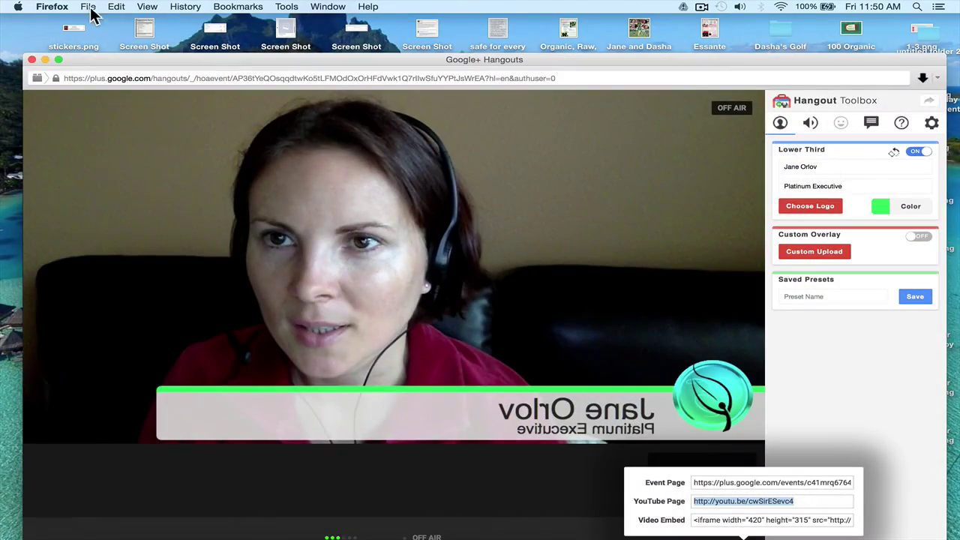
left_click(87, 8)
left_click(95, 35)
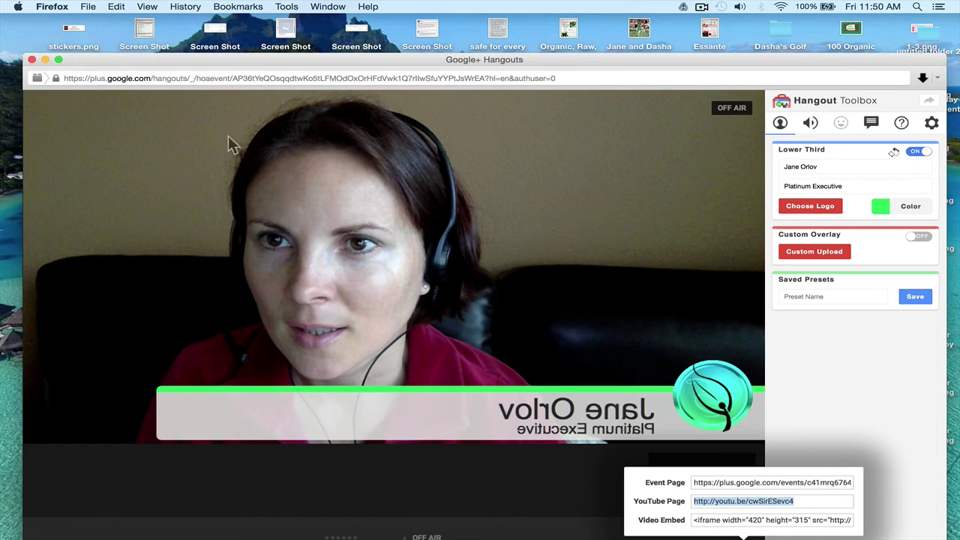
right_click(286, 46)
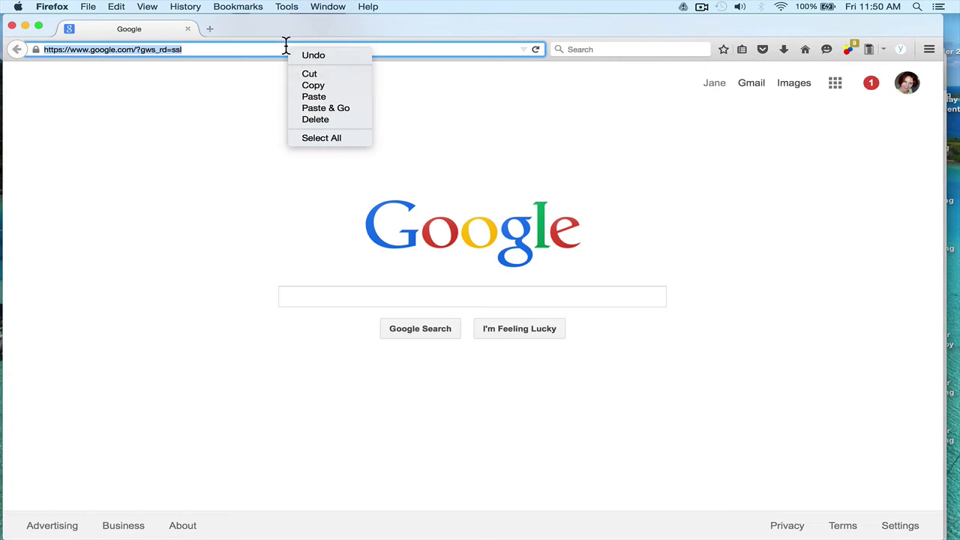
left_click(314, 97)
key("Return")
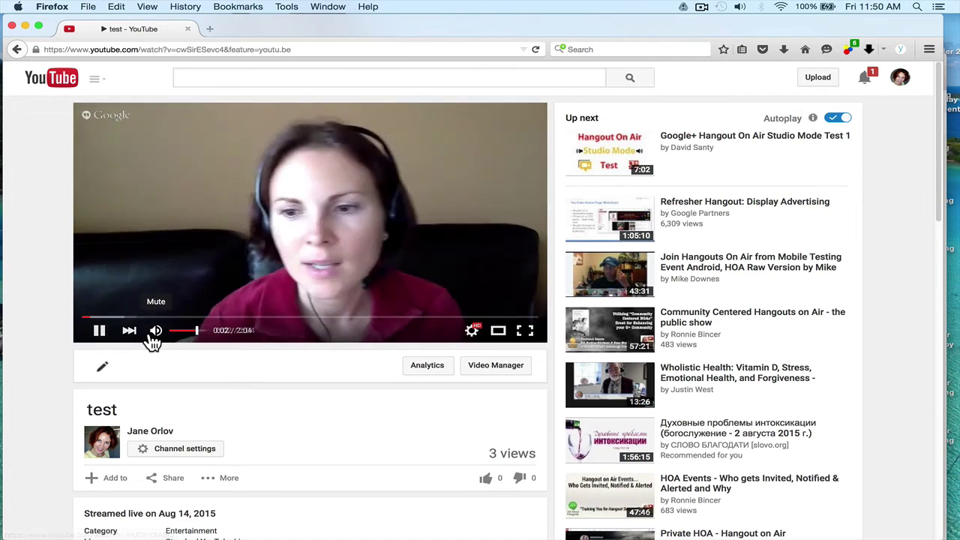
Watch the 'test' recording to 2:04, raising the volume along the way.
mouse_move(158, 337)
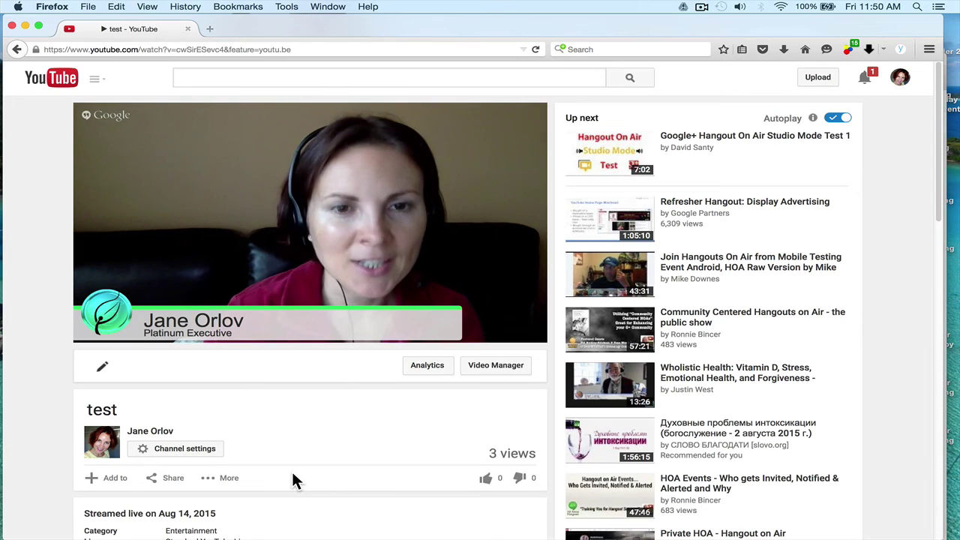
key("XF86AudioRaiseVolume")
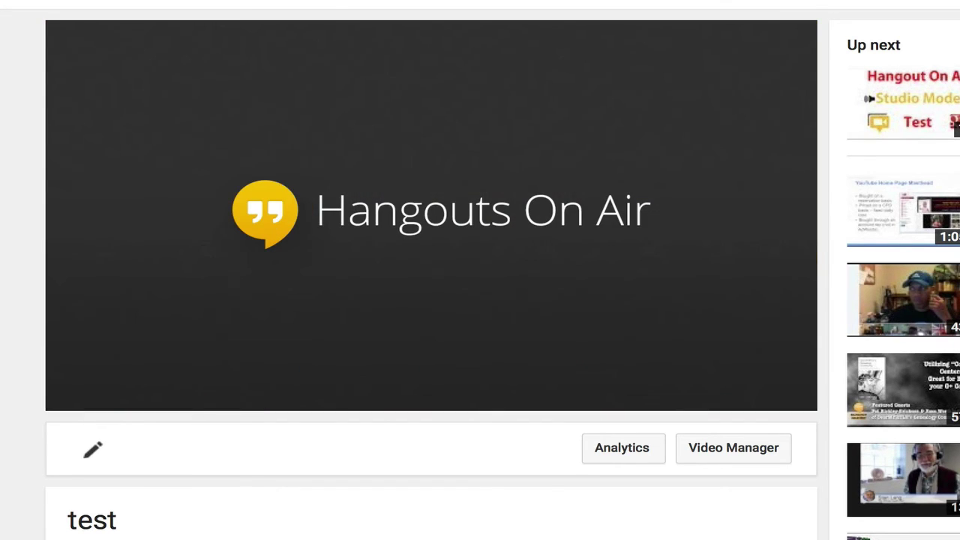
mouse_move(375, 310)
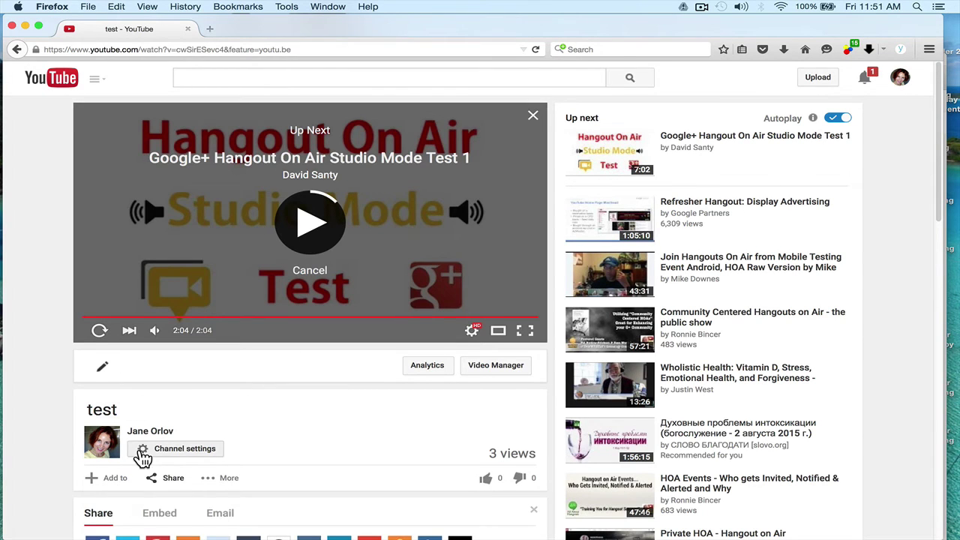
Go through the account menu to Creator Studio's Video Manager listing 730 videos.
scroll(135, 435, "down", 1)
mouse_move(106, 381)
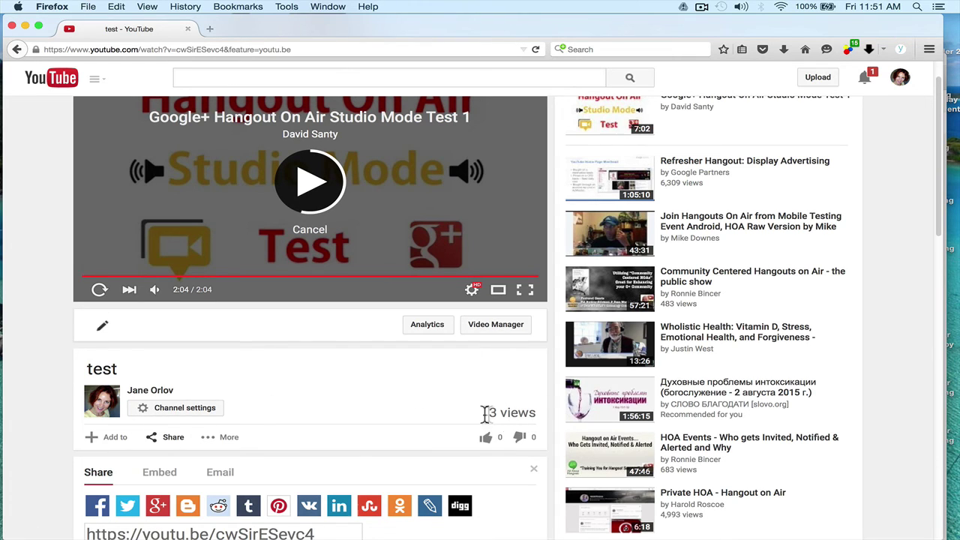
left_click(902, 81)
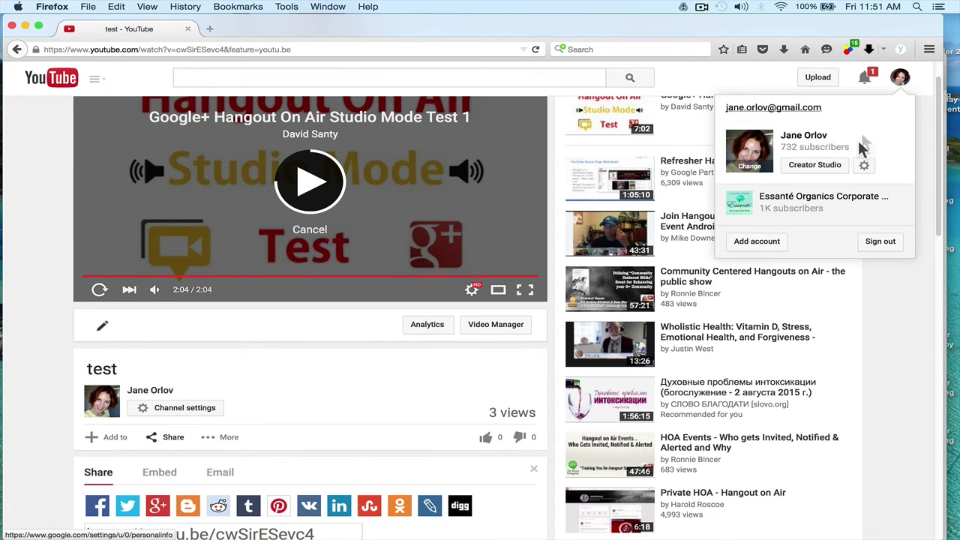
left_click(834, 174)
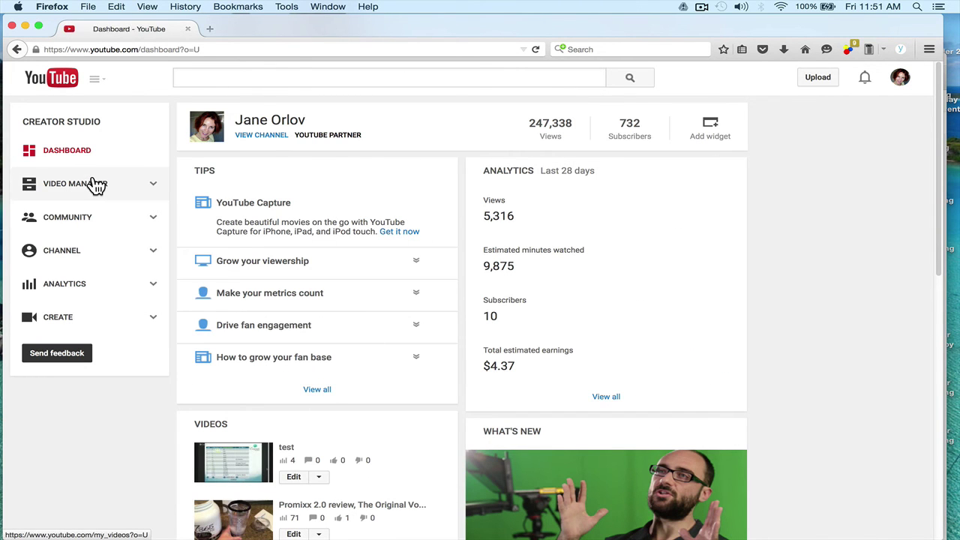
left_click(93, 193)
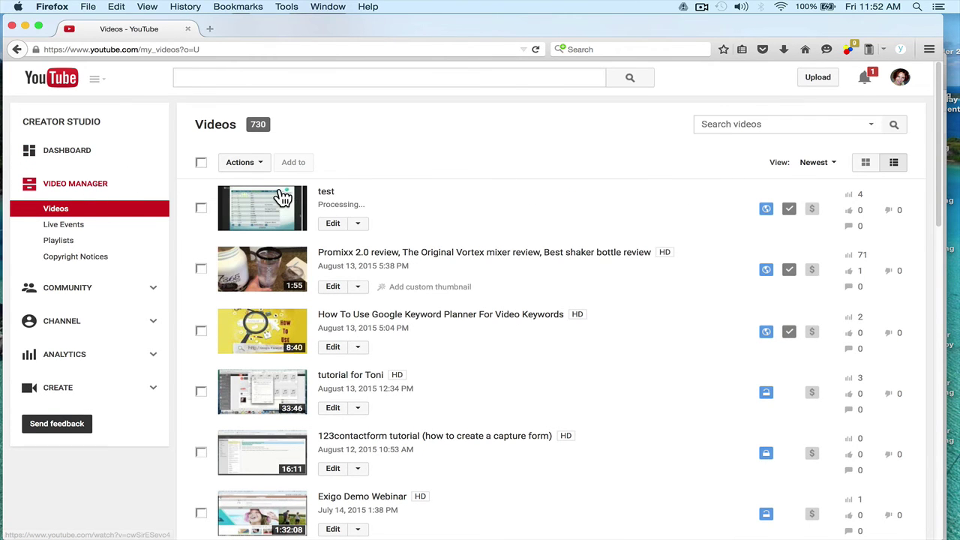
Change the 'test' video's privacy from Public to Unlisted and save the changes.
left_click(768, 213)
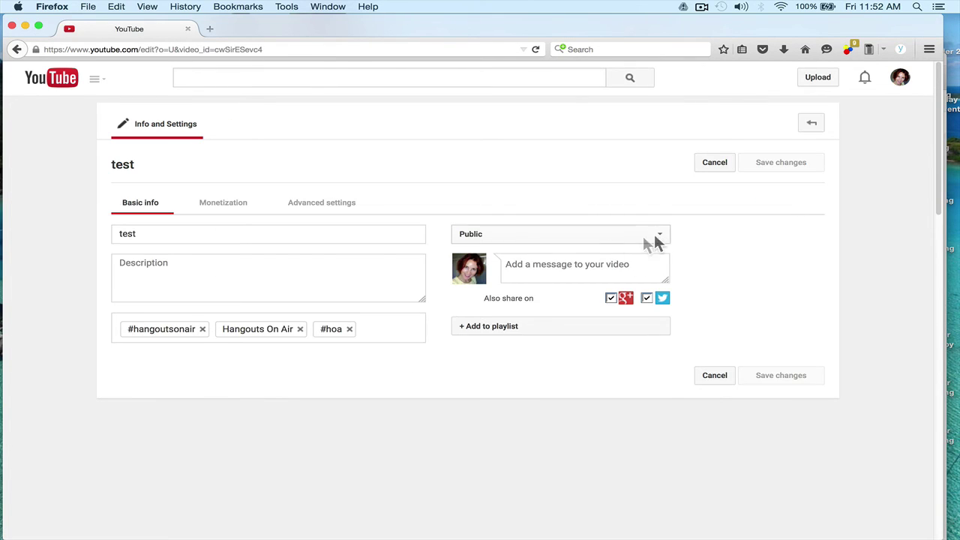
left_click(651, 239)
left_click(617, 260)
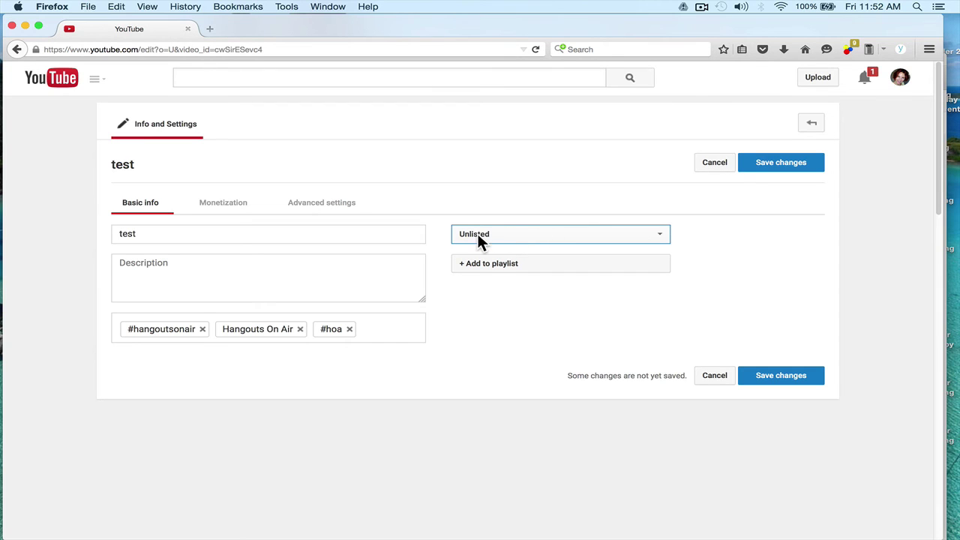
left_click(655, 237)
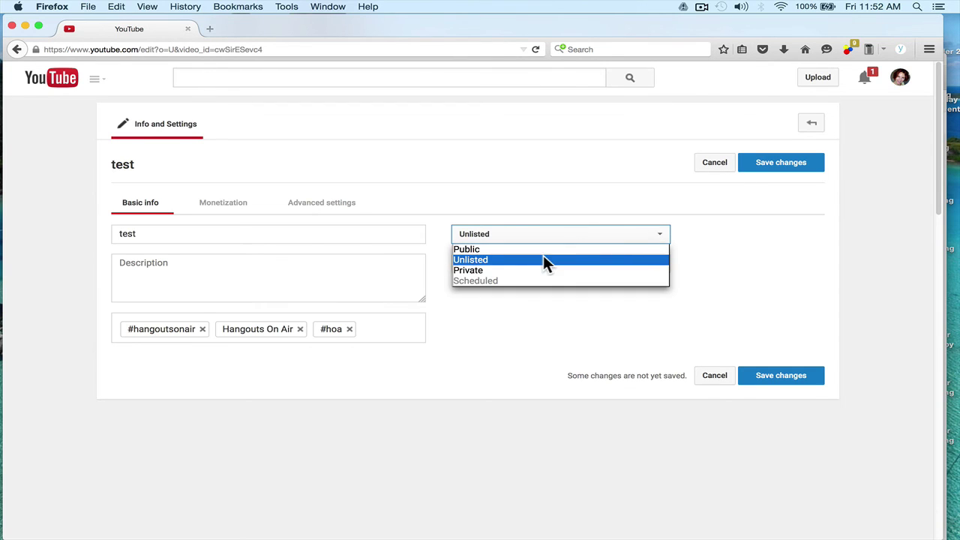
left_click(774, 240)
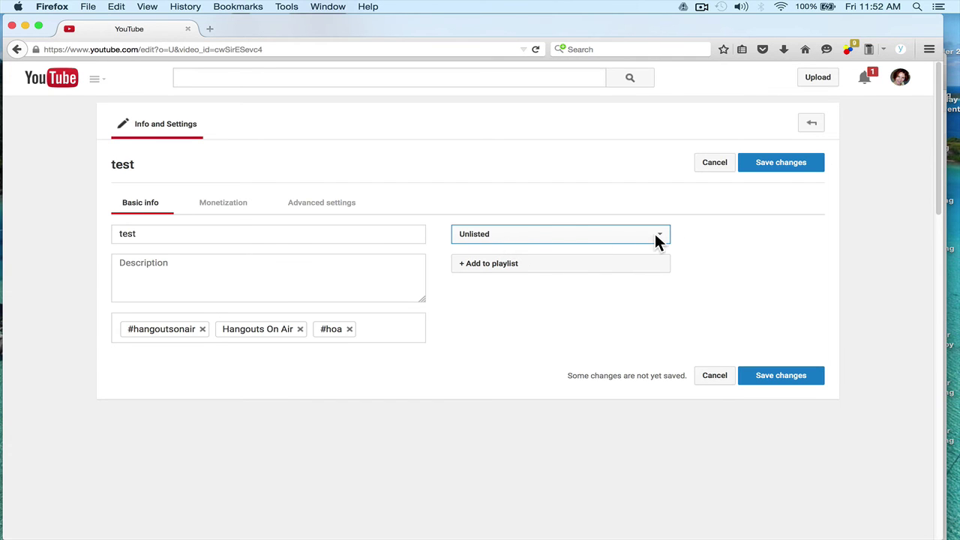
left_click(793, 163)
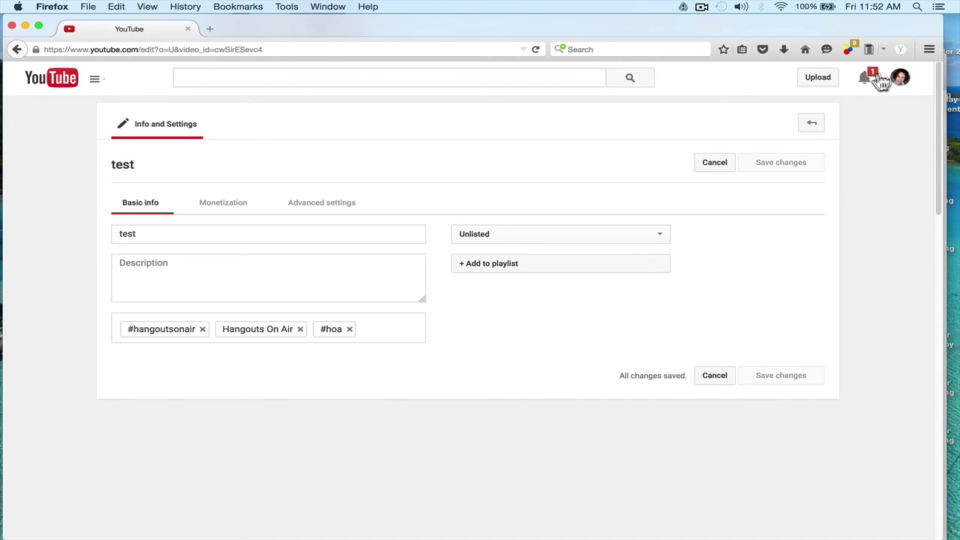
left_click(900, 81)
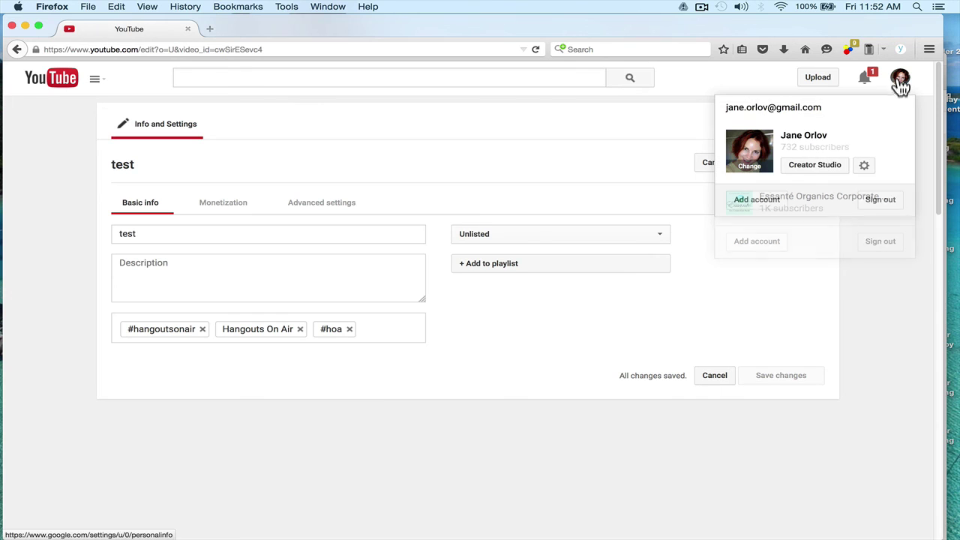
Delete the 'test' video via Video Manager's Actions menu, leaving 729 videos, and close YouTube.
left_click(834, 167)
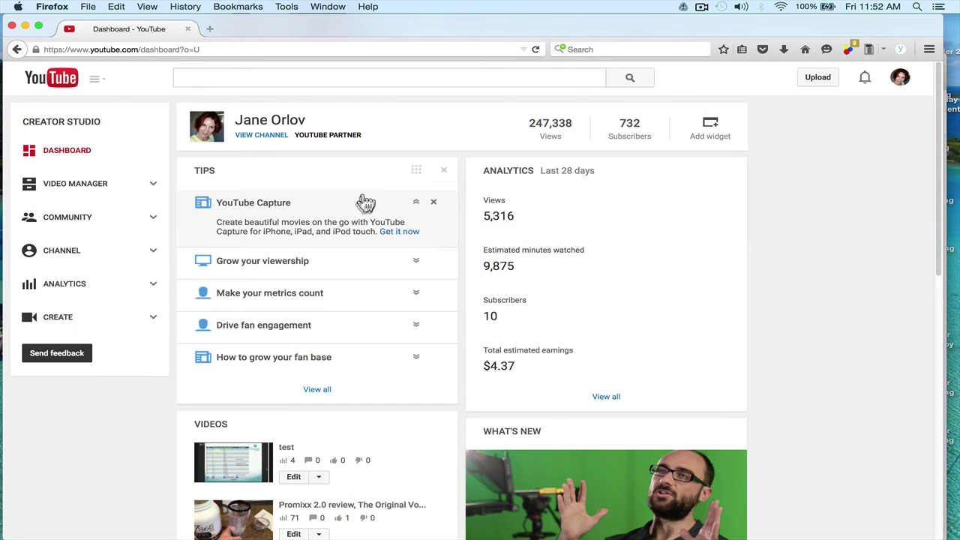
left_click(91, 188)
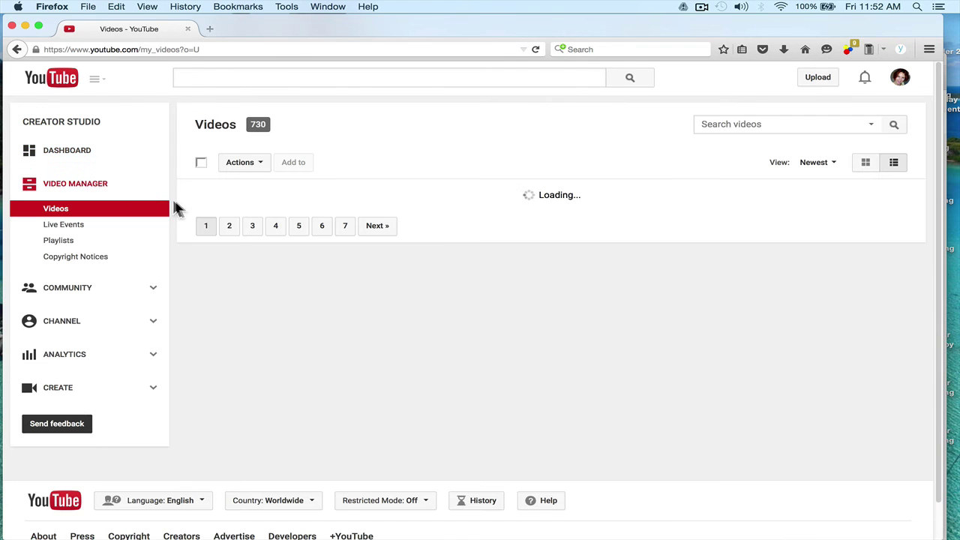
left_click(214, 230)
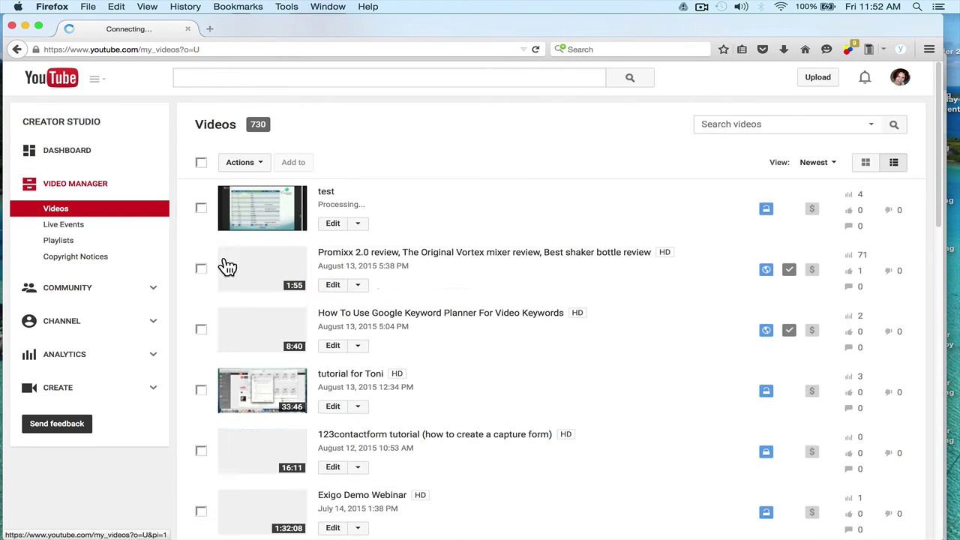
left_click(201, 209)
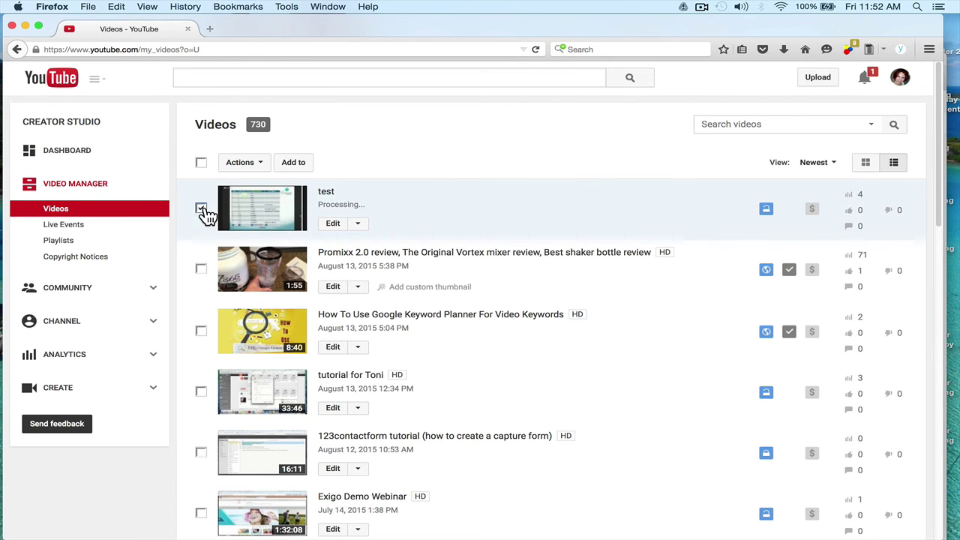
left_click(253, 172)
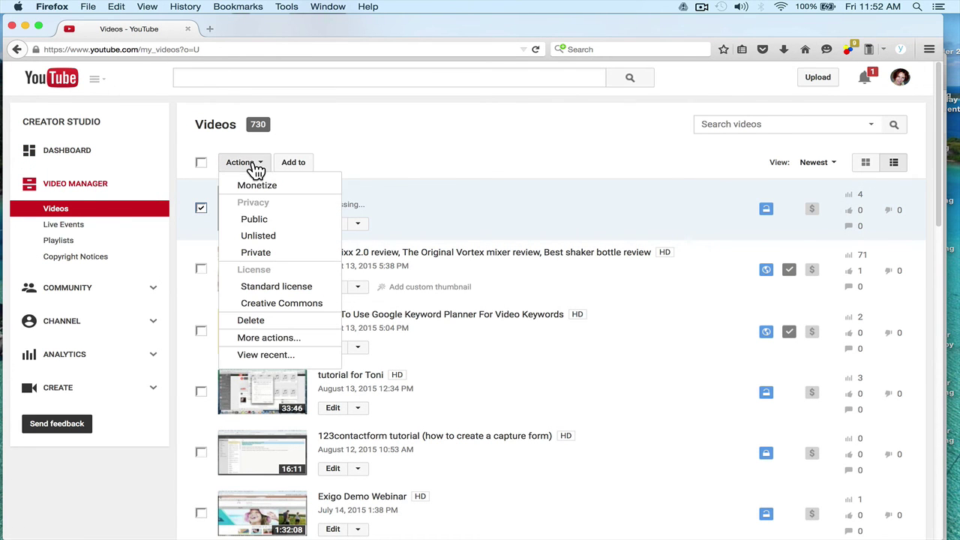
left_click(252, 321)
left_click(589, 334)
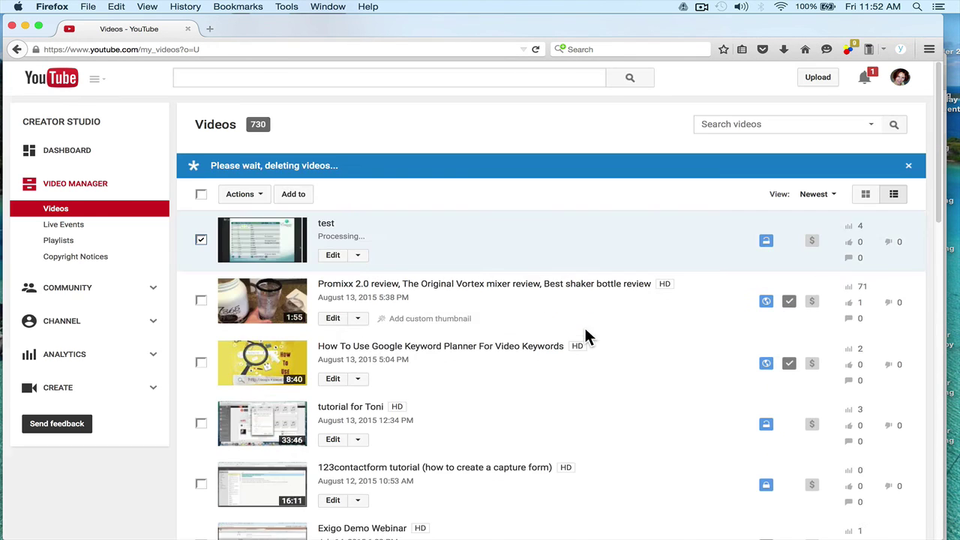
left_click(188, 29)
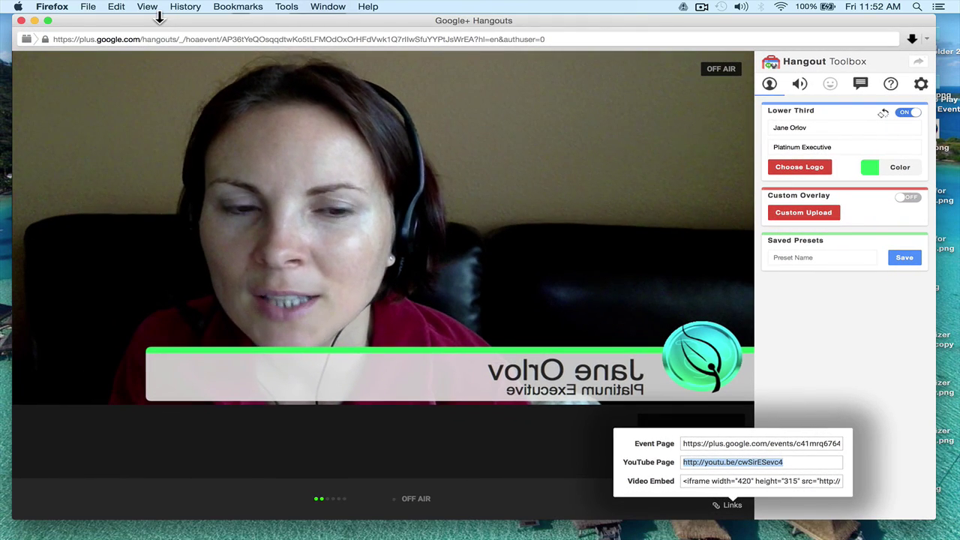
Deselect the copied YouTube URL and close the broadcast Links popup.
mouse_move(360, 426)
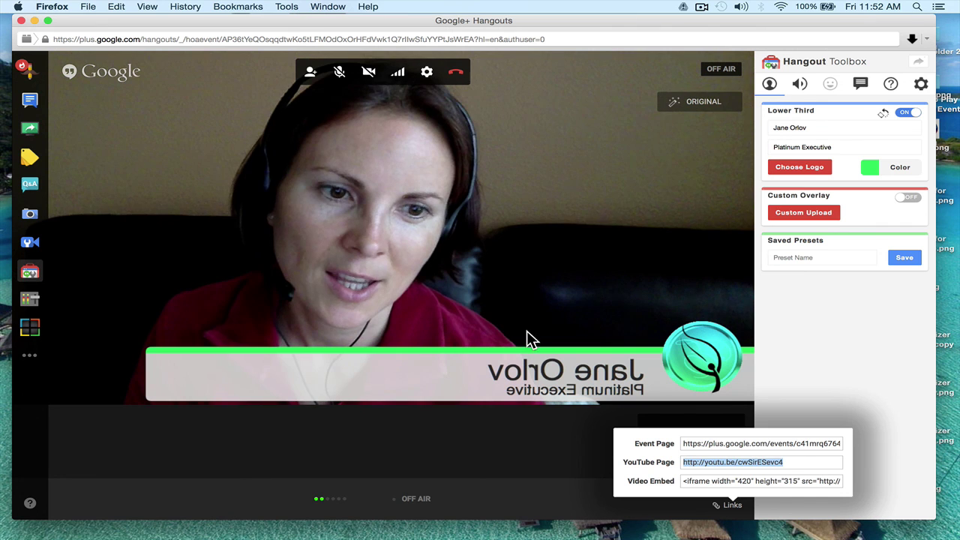
left_click(784, 460)
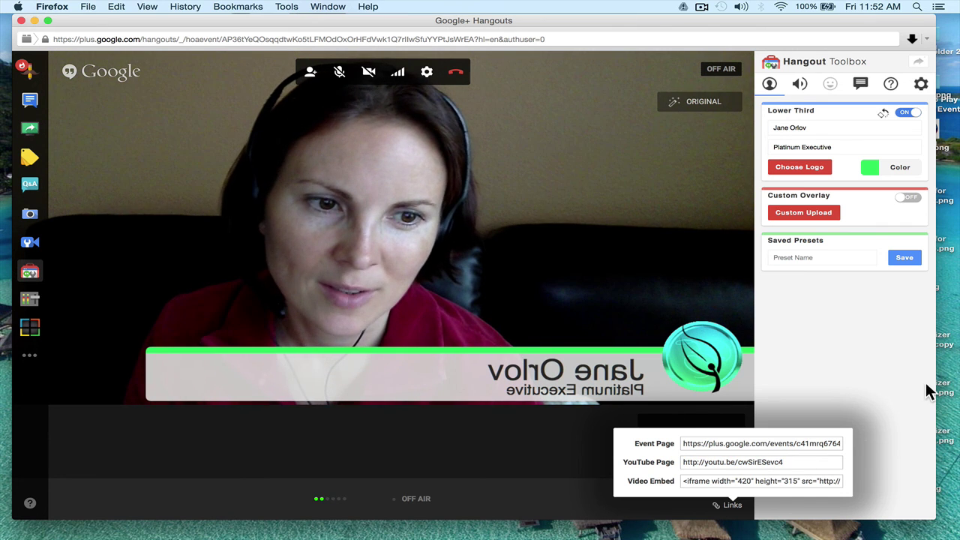
left_click(730, 504)
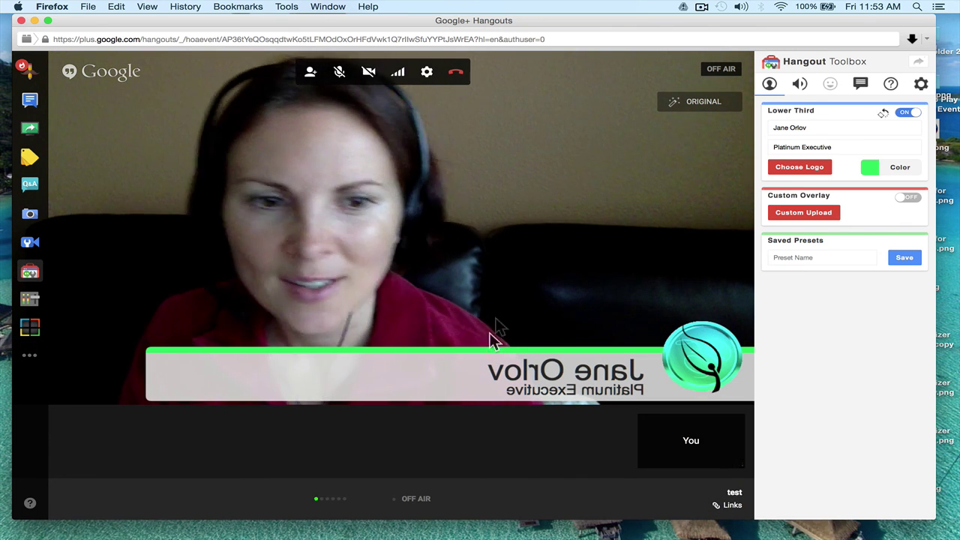